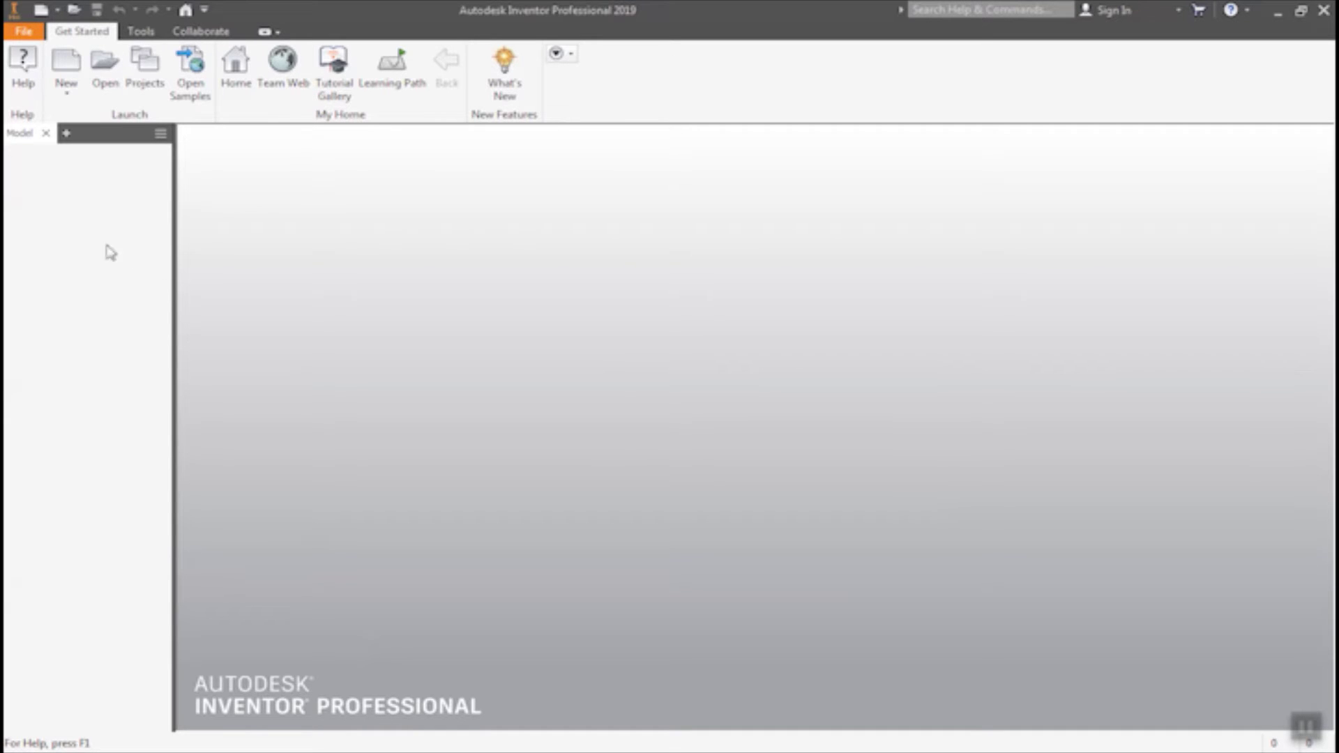
- Show the new document types: Assembly, Drawing, Part and Presentation
left_click(76, 99)
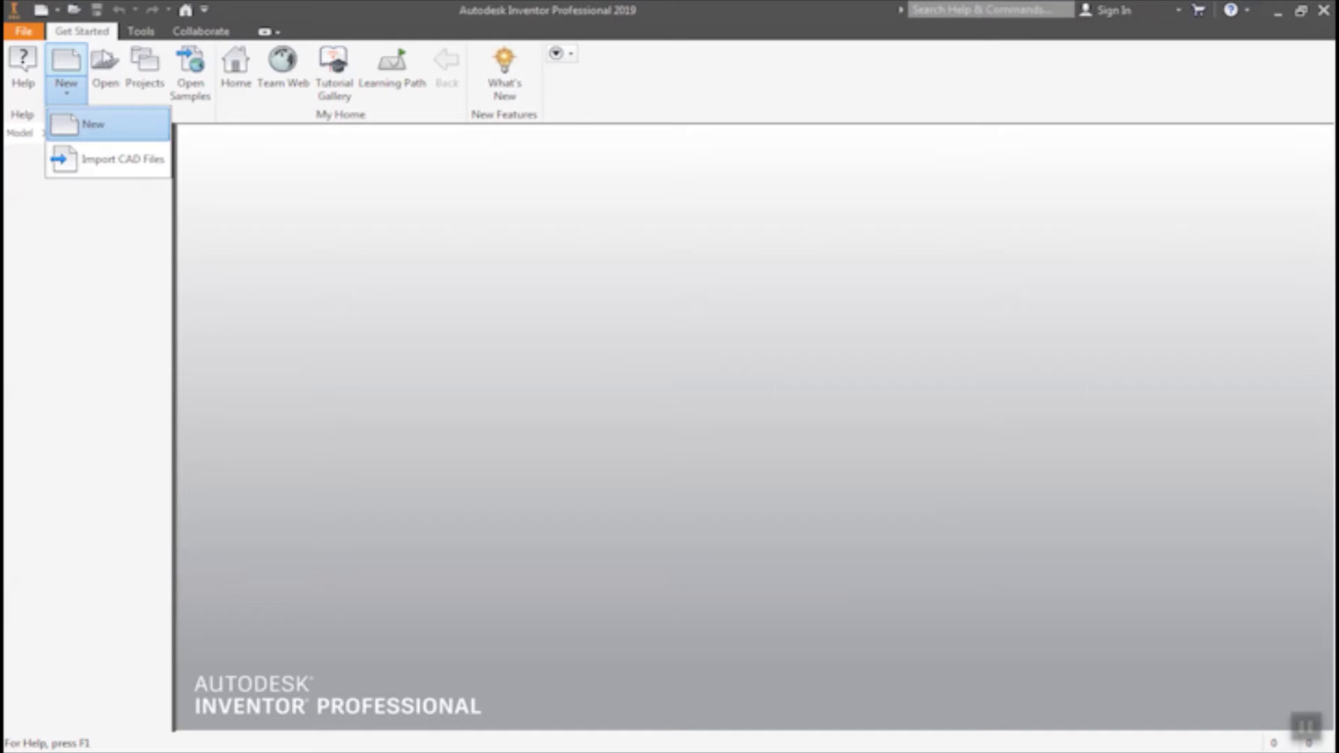
left_click(59, 11)
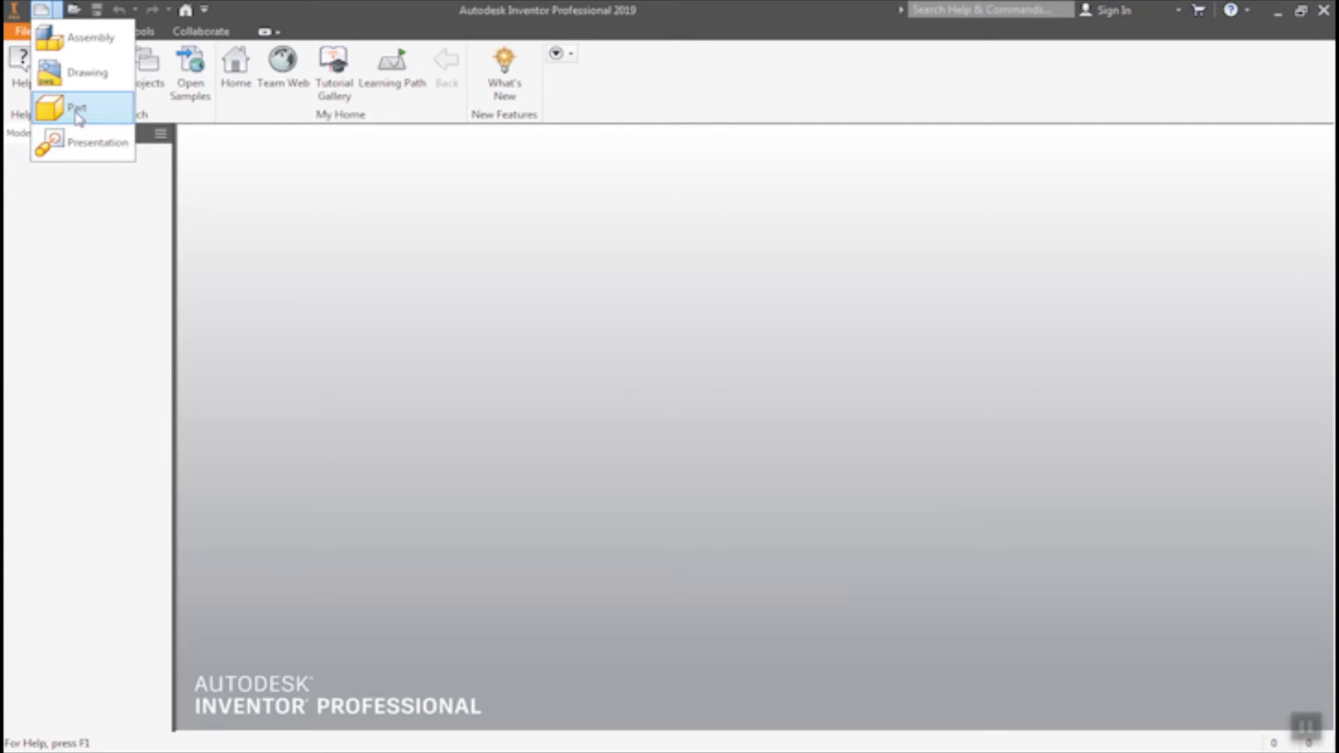
- Open the Create New File dialog and pick the Metric Standard (mm).ipt part template
left_click(248, 196)
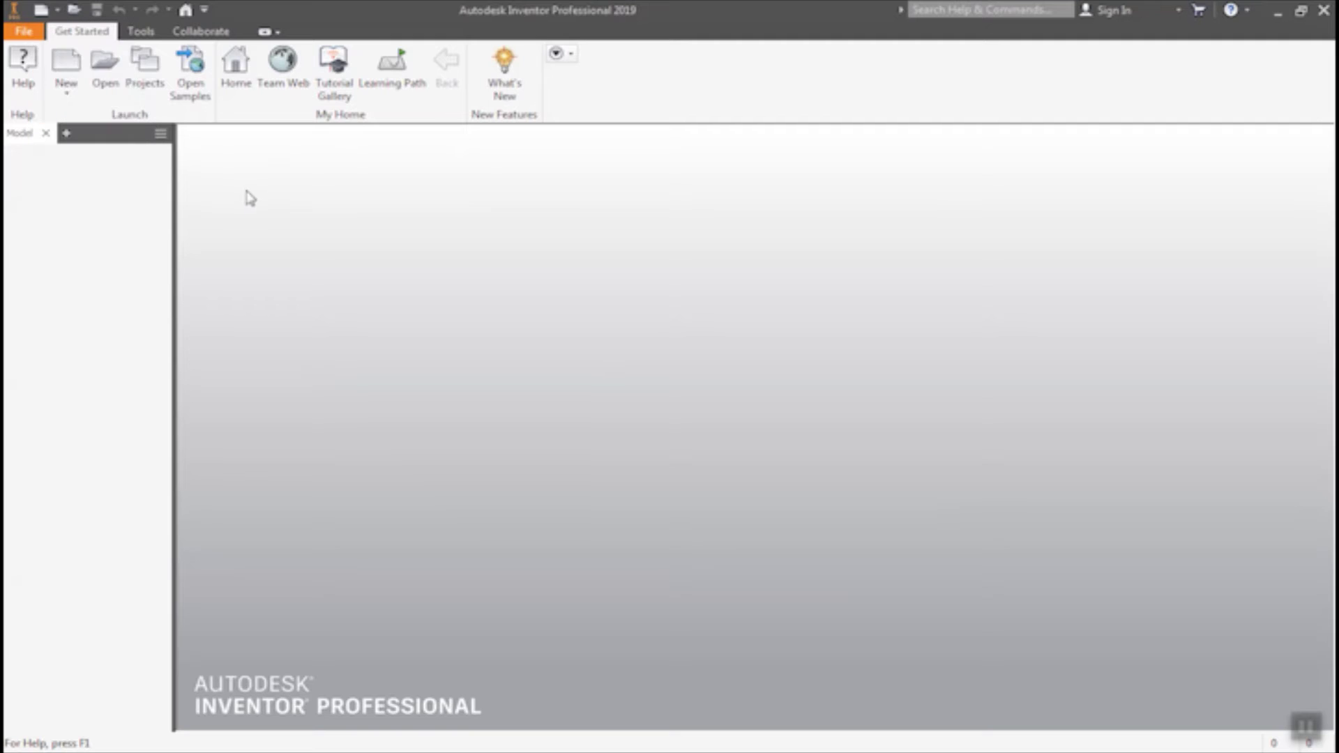
left_click(69, 72)
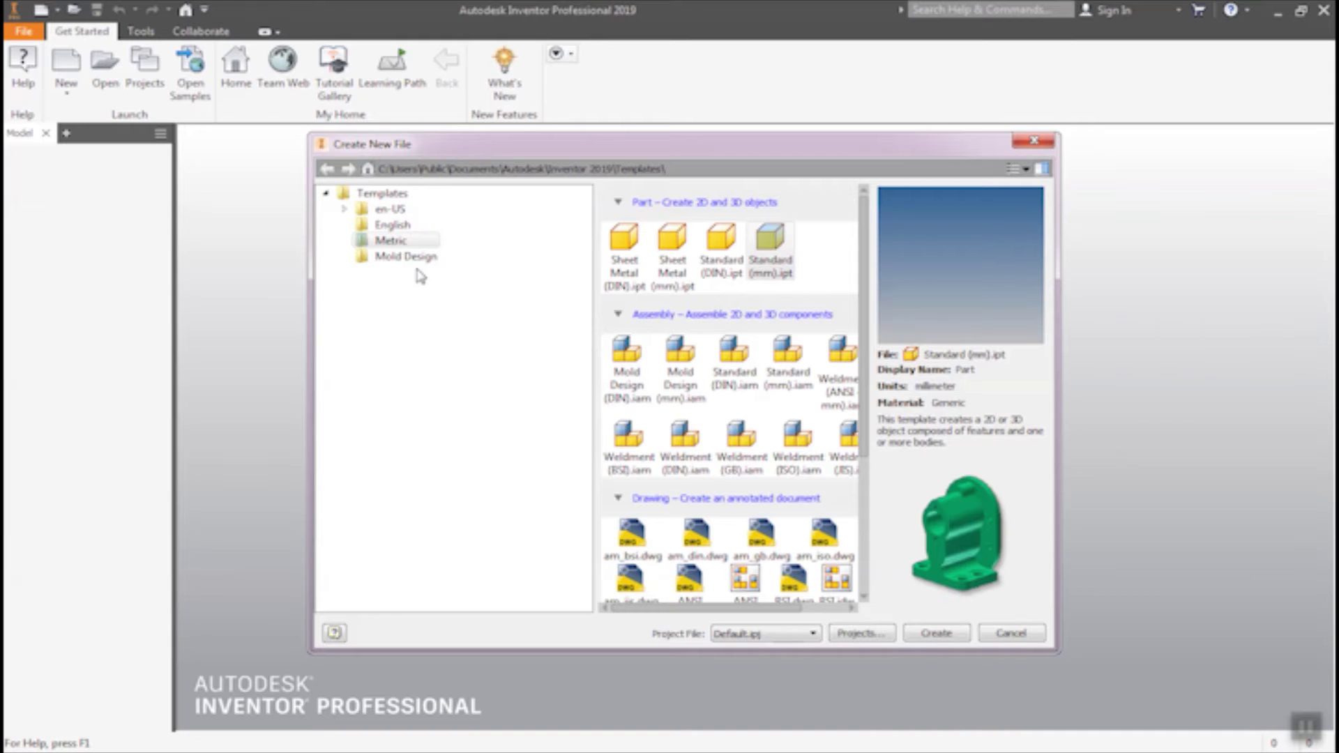
left_click(784, 258)
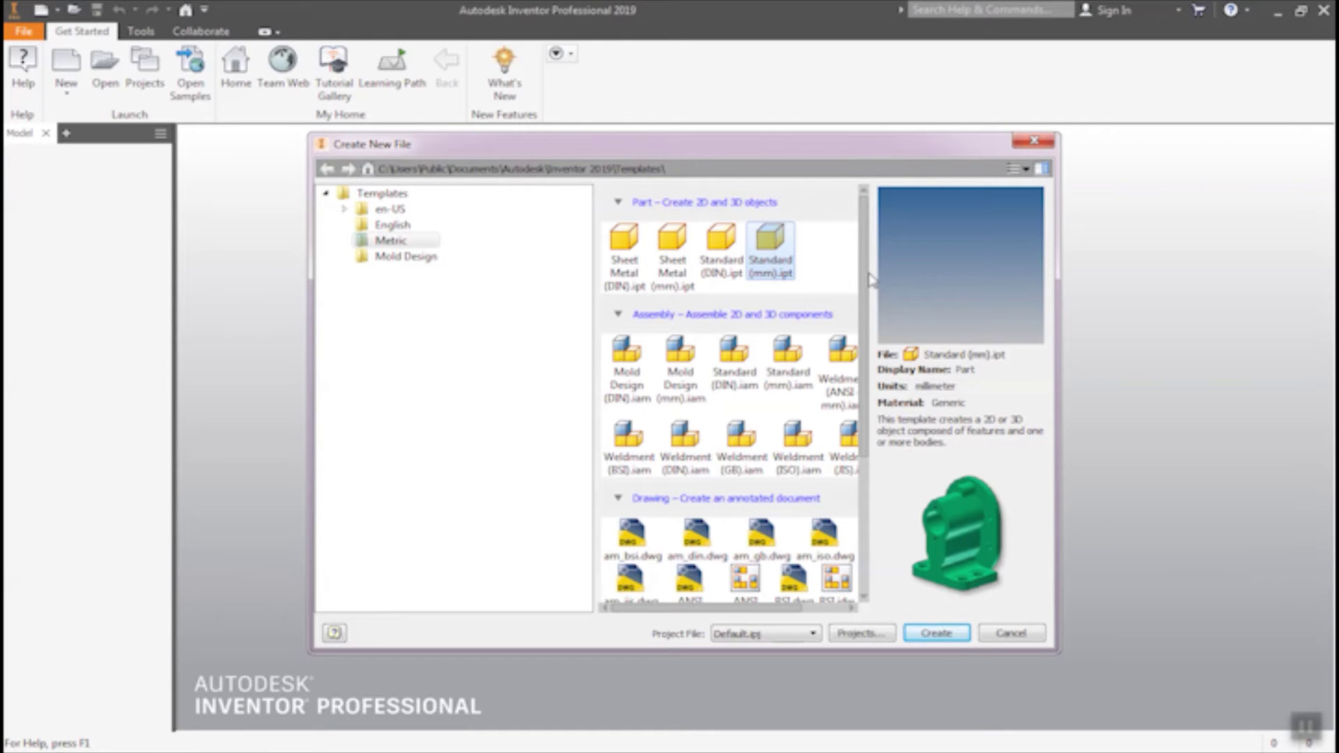
left_click_drag(864, 272, 852, 472)
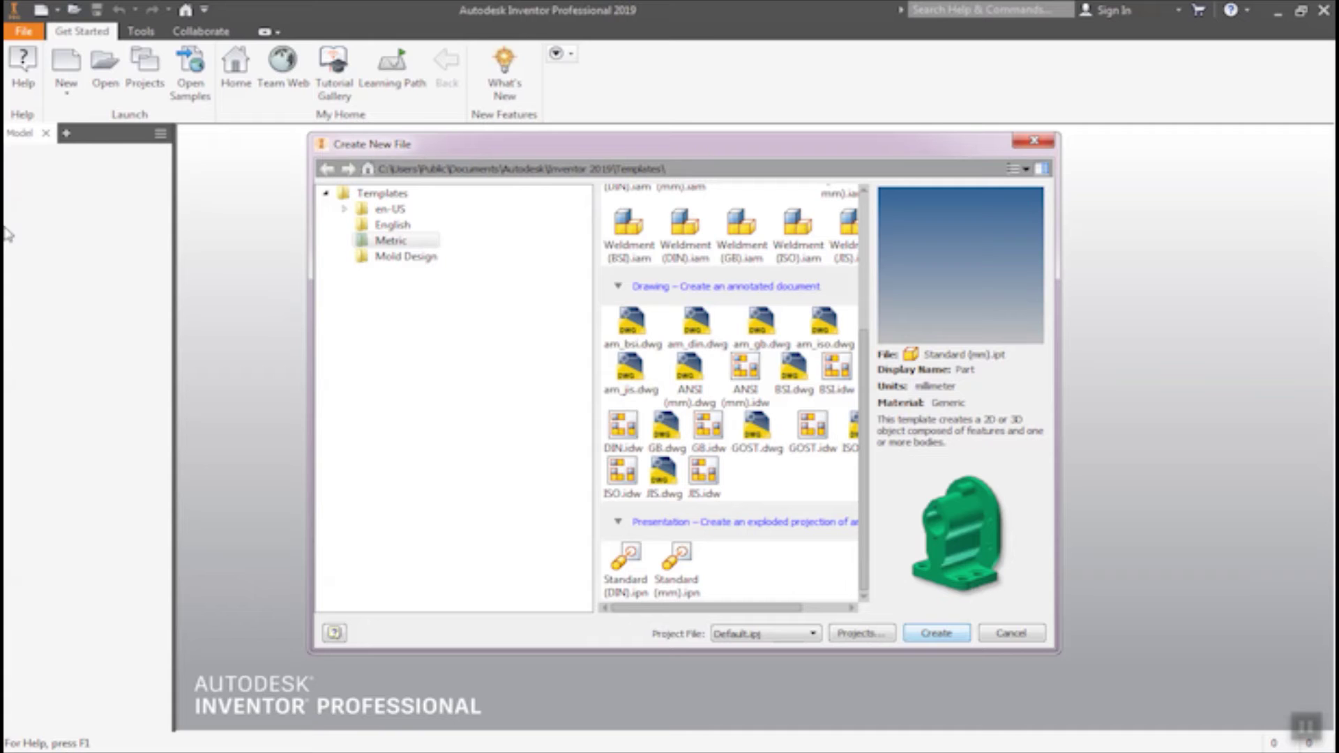
- Create Part7 from the template, dismiss the style conflict warning, and start a 2D sketch
left_click(935, 633)
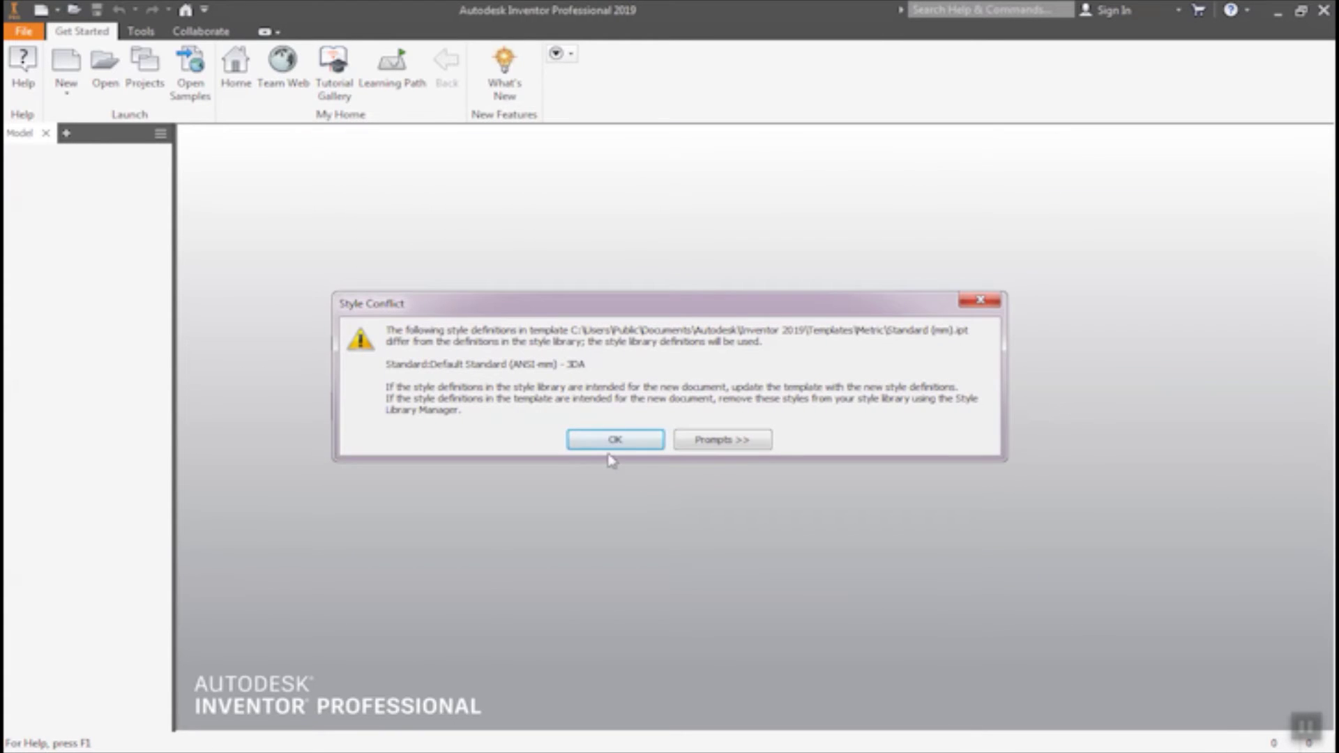
left_click(613, 440)
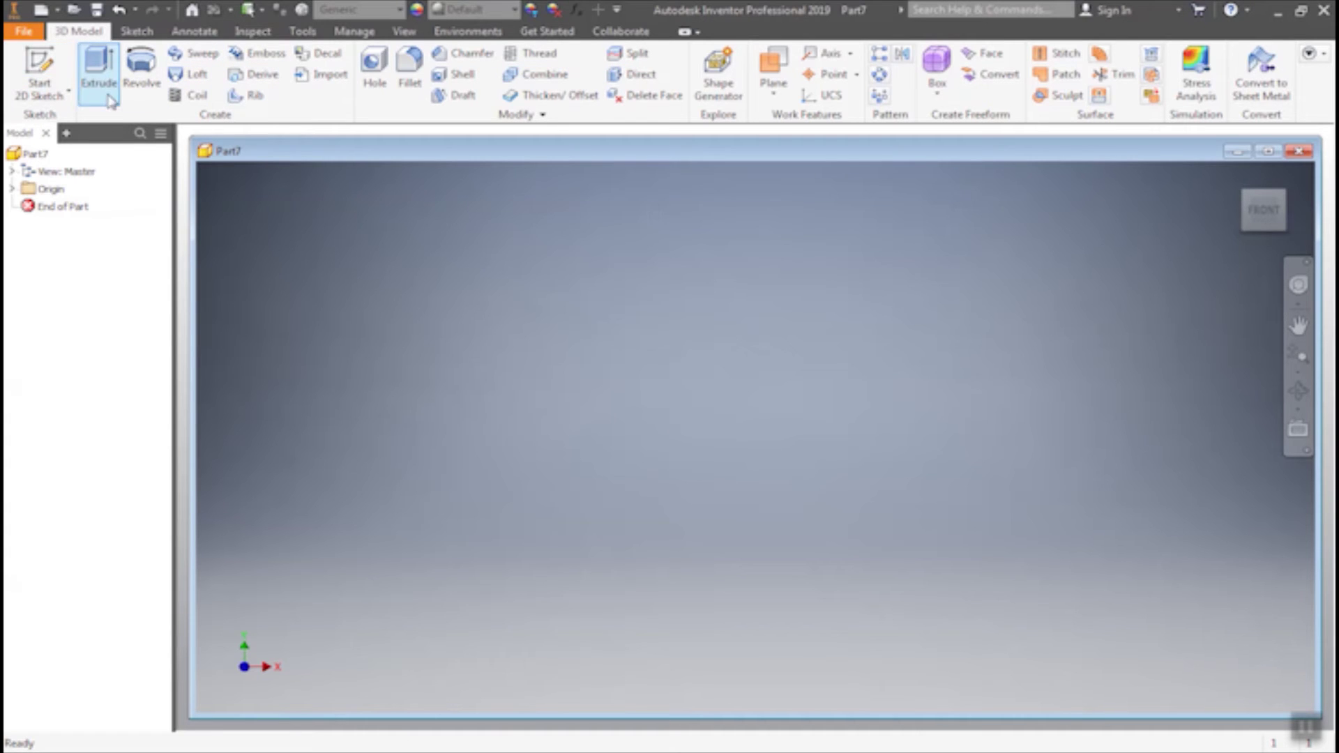
left_click(42, 92)
left_click(64, 124)
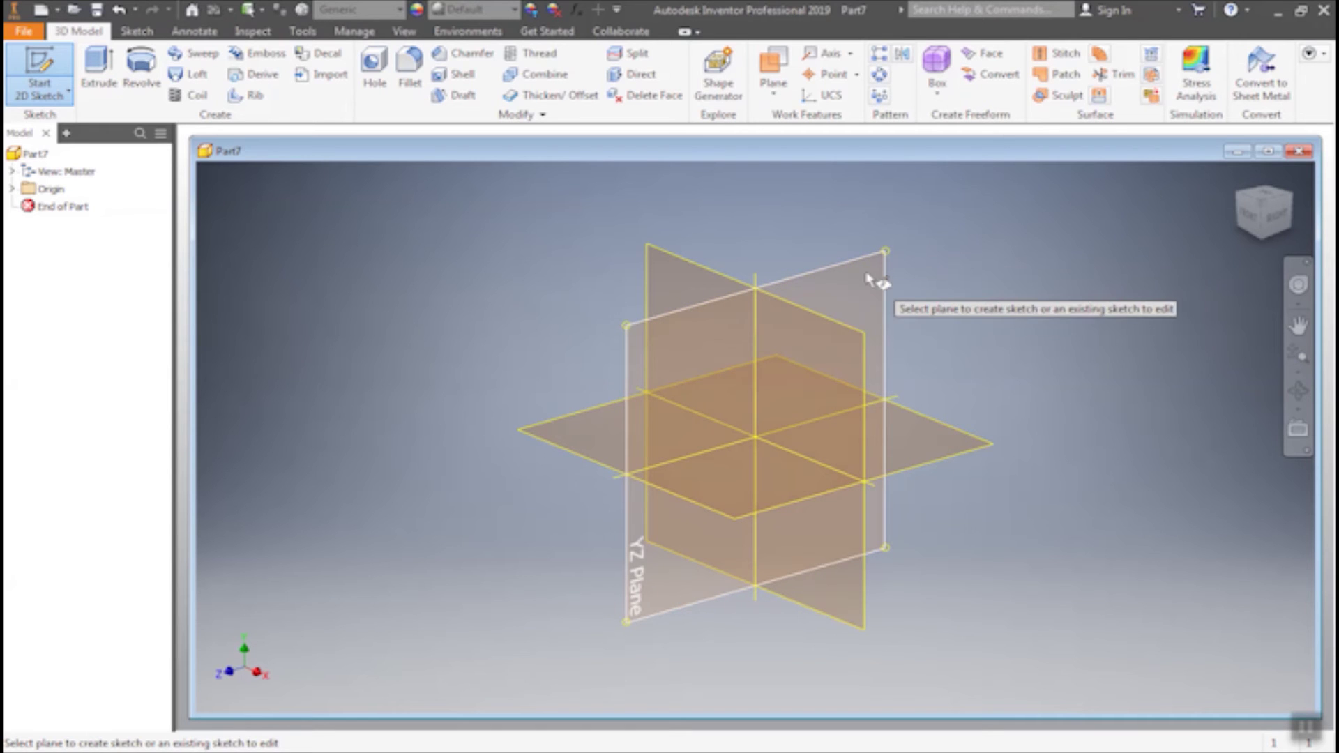
- Place the sketch on the YZ plane and draw a rectangle spanning the origin
left_click(873, 275)
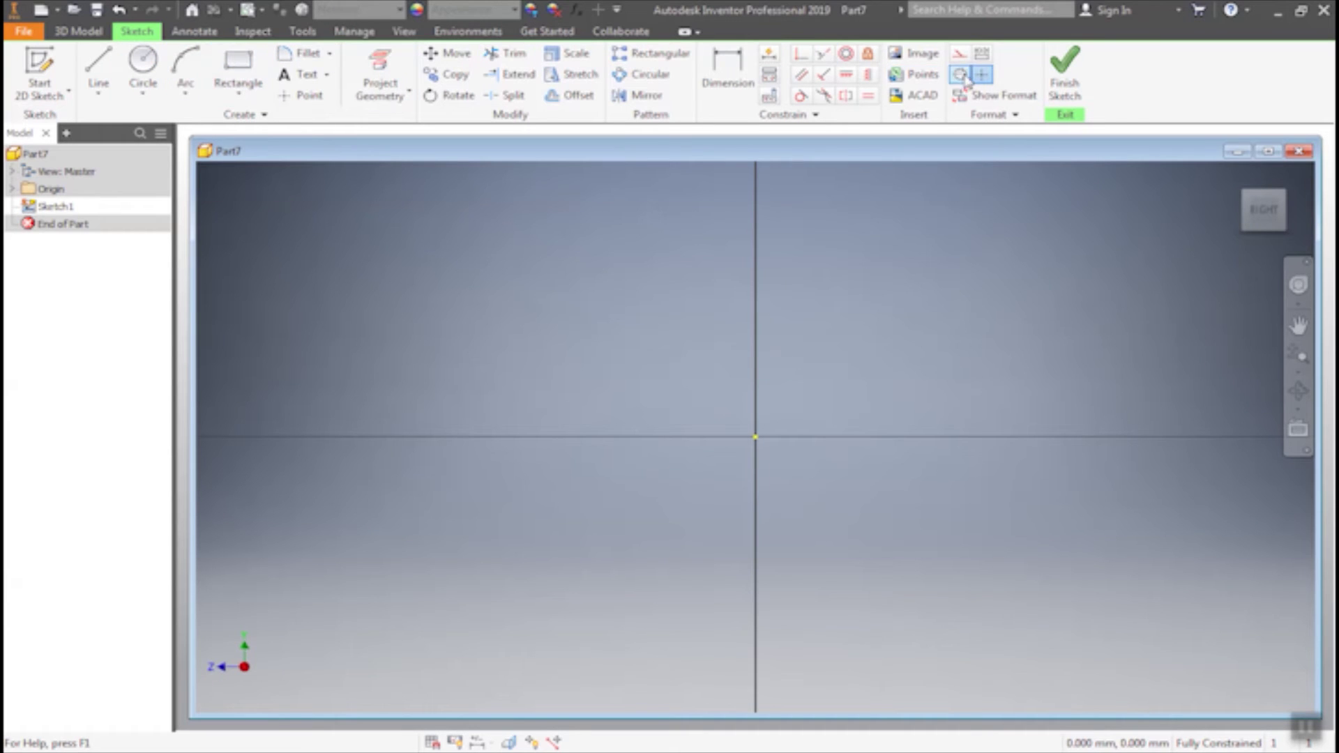
left_click(235, 75)
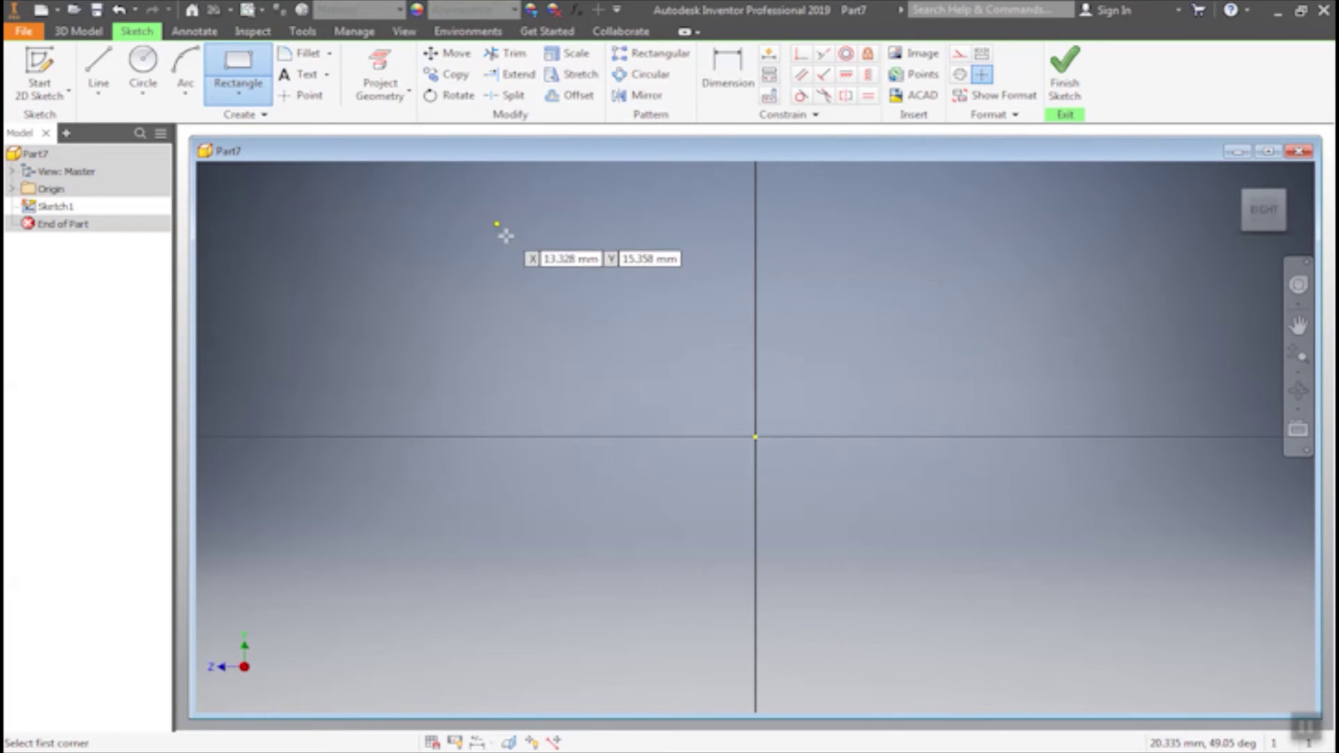
left_click(565, 241)
left_click(974, 556)
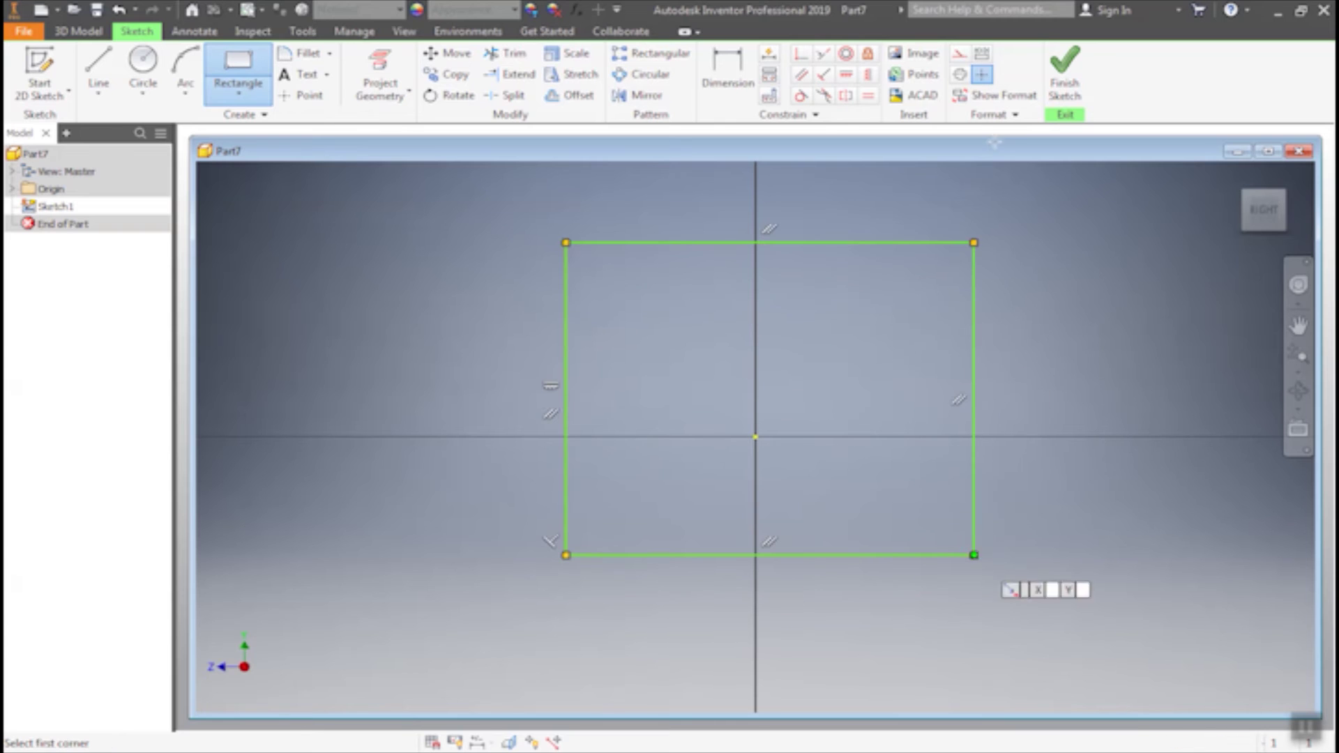
- Dimension the rectangle's top edge to a 100 mm width
left_click(729, 70)
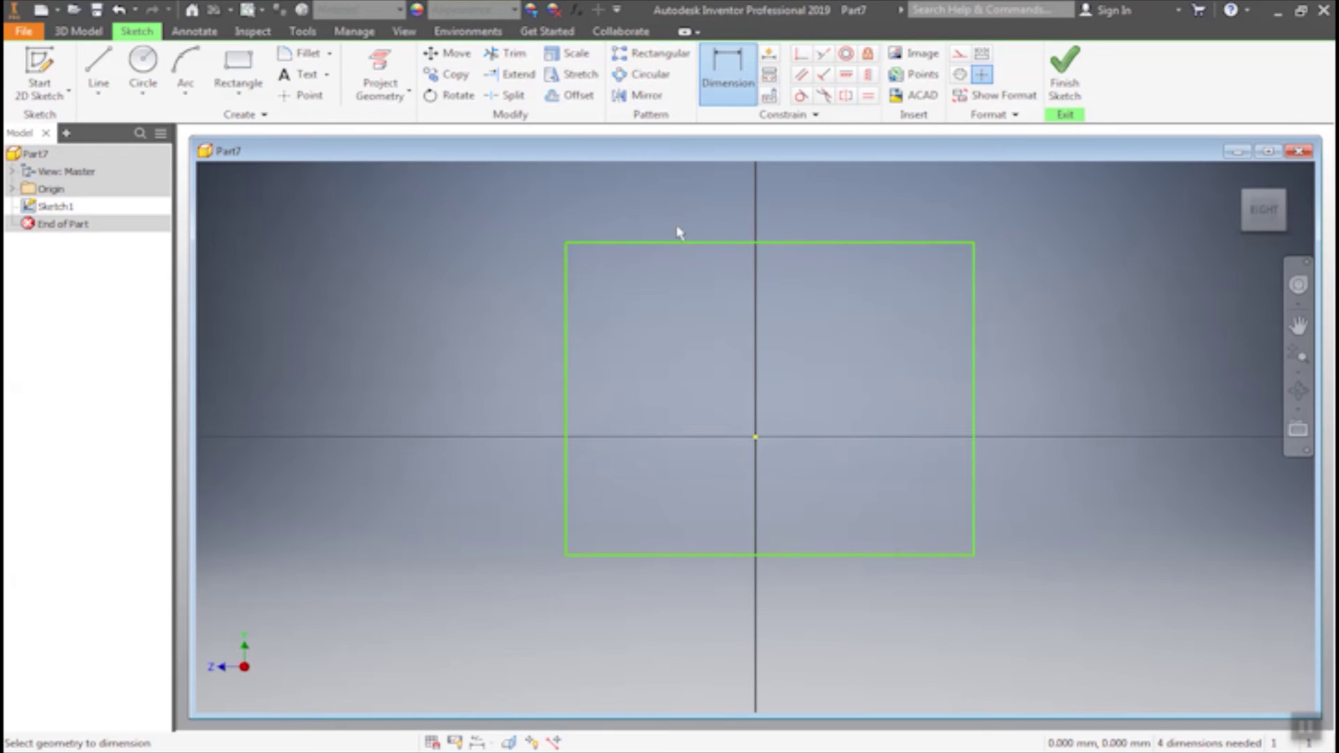
left_click(690, 243)
left_click(805, 205)
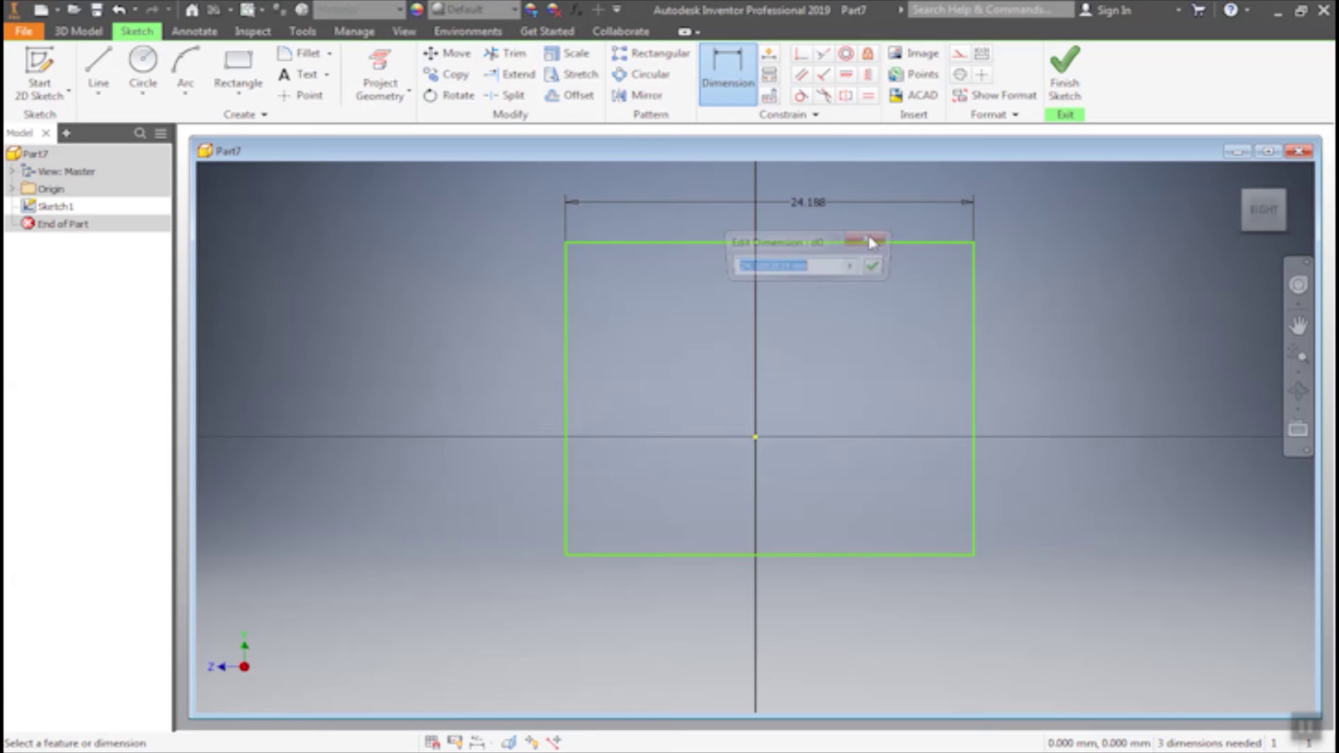
type("1")
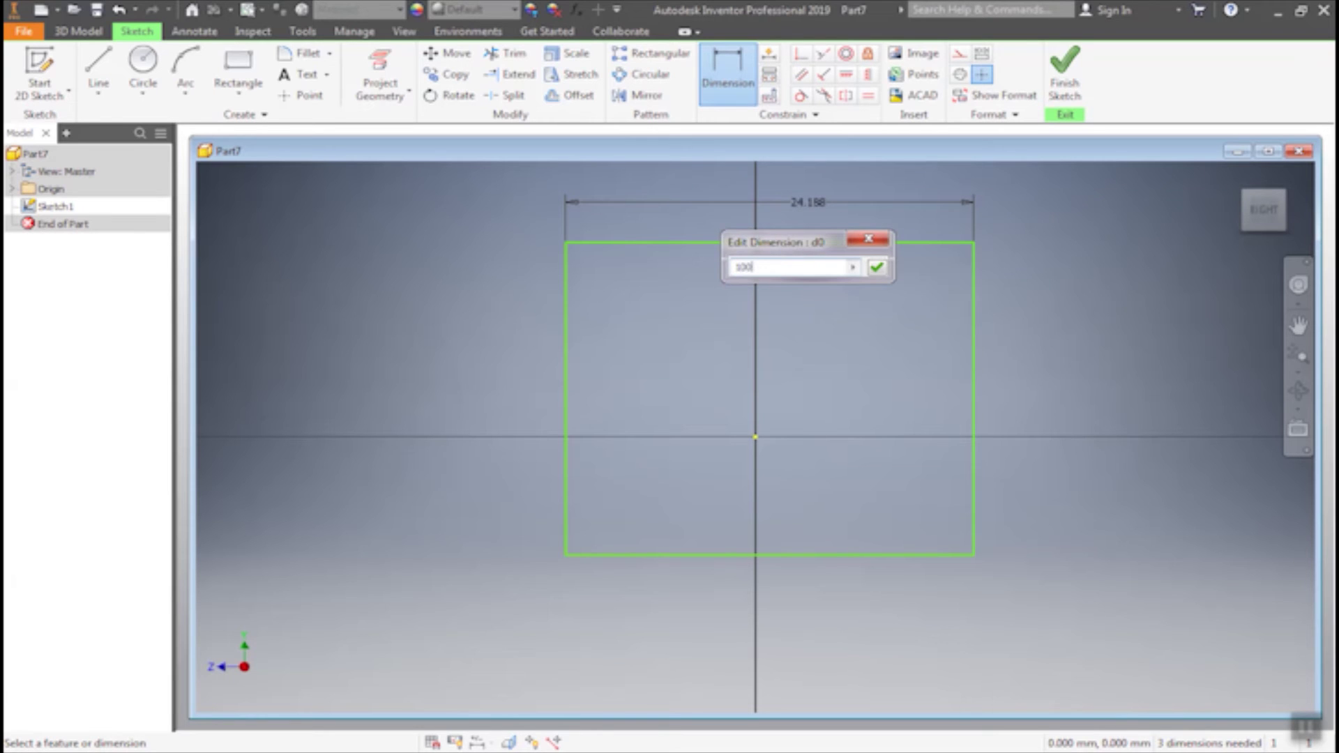
type("00")
key("Return")
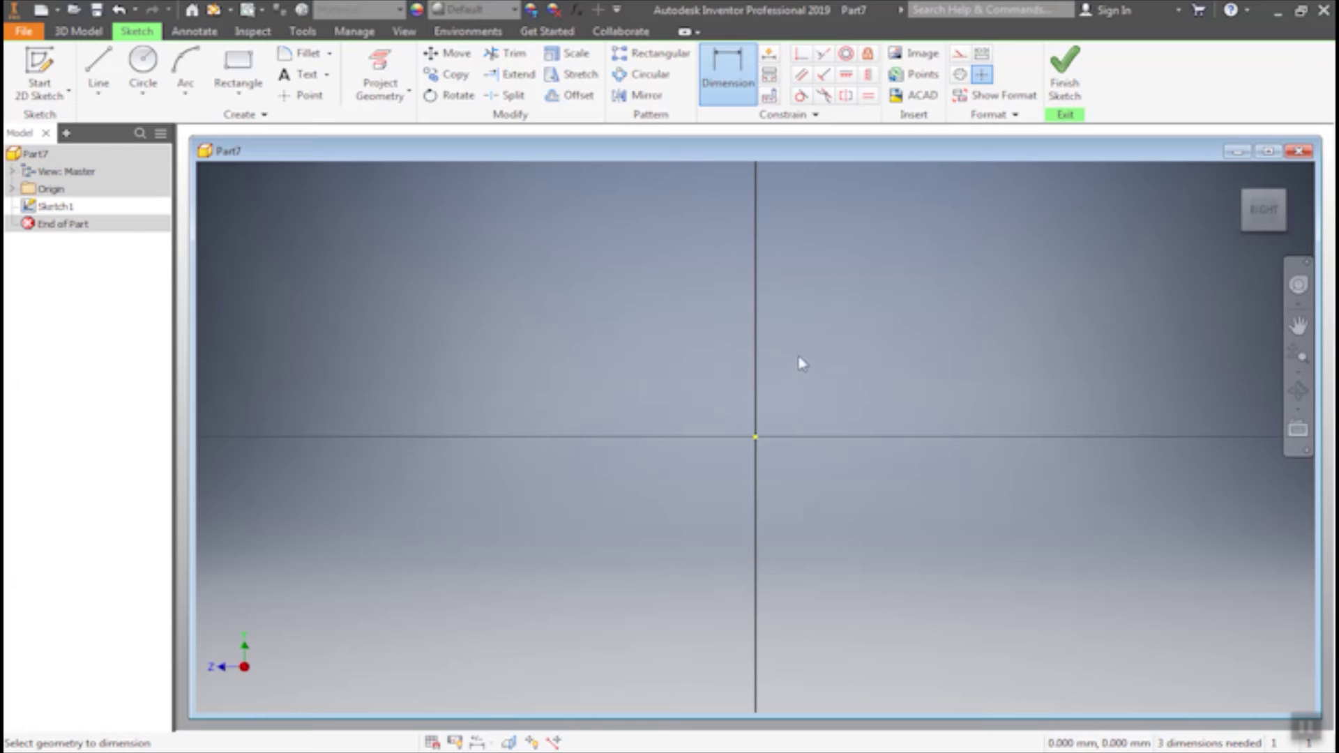
scroll(696, 337, "down", 3)
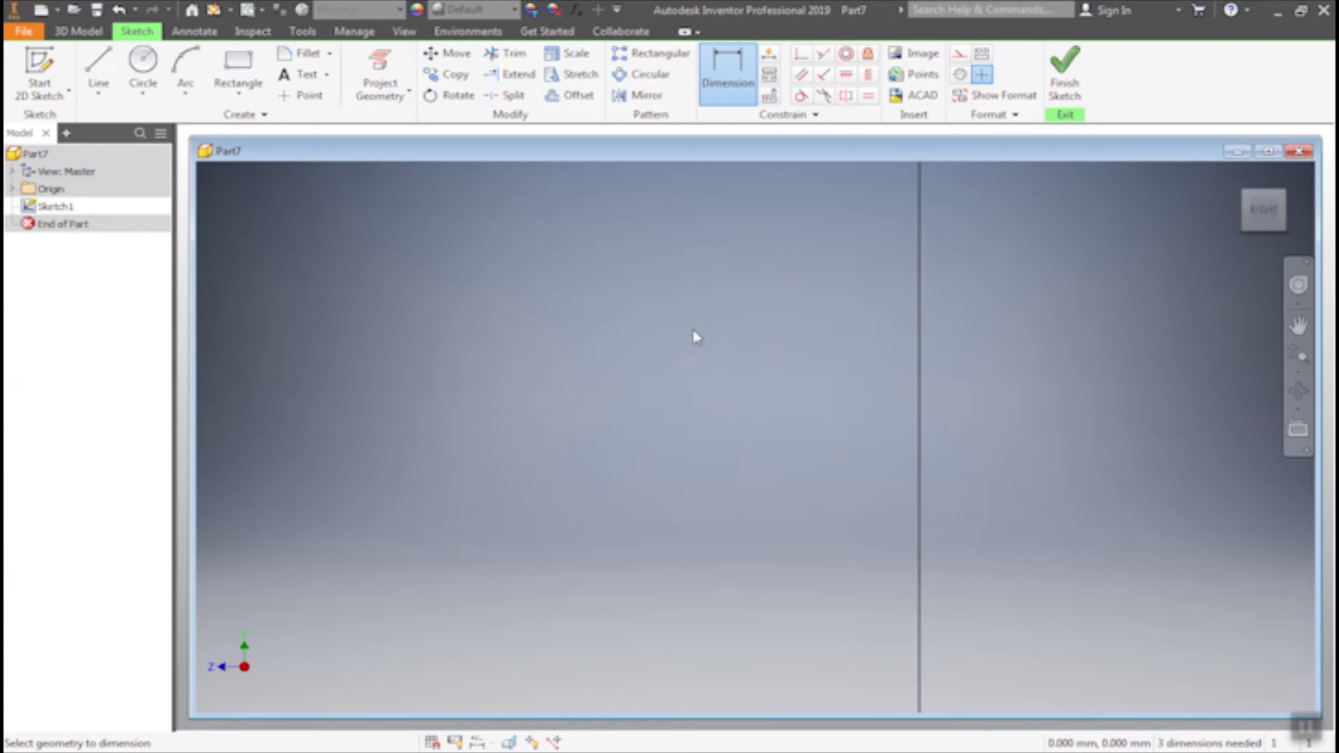
scroll(695, 337, "up", 10)
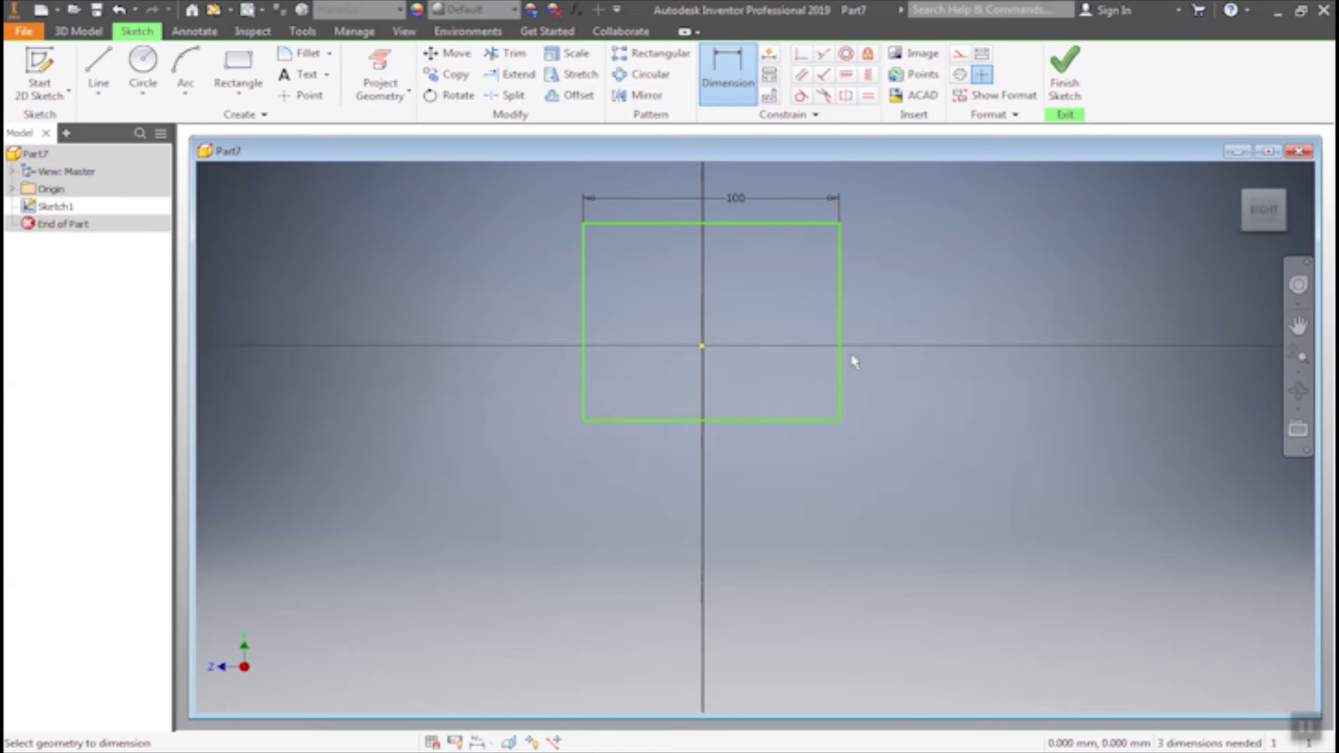
scroll(852, 361, "up", 5)
scroll(848, 352, "down", 10)
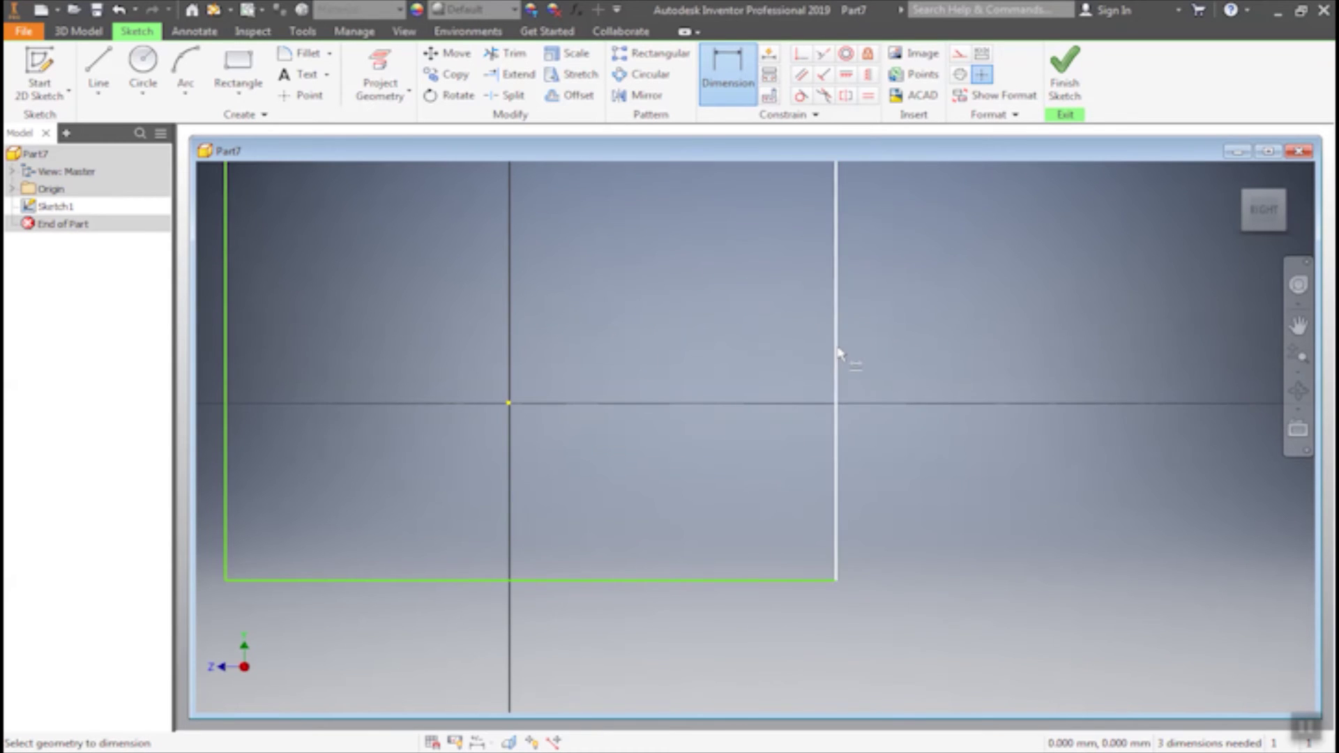
- Dimension the rectangle's right edge to a 50 mm height
left_click(839, 353)
left_click(1008, 293)
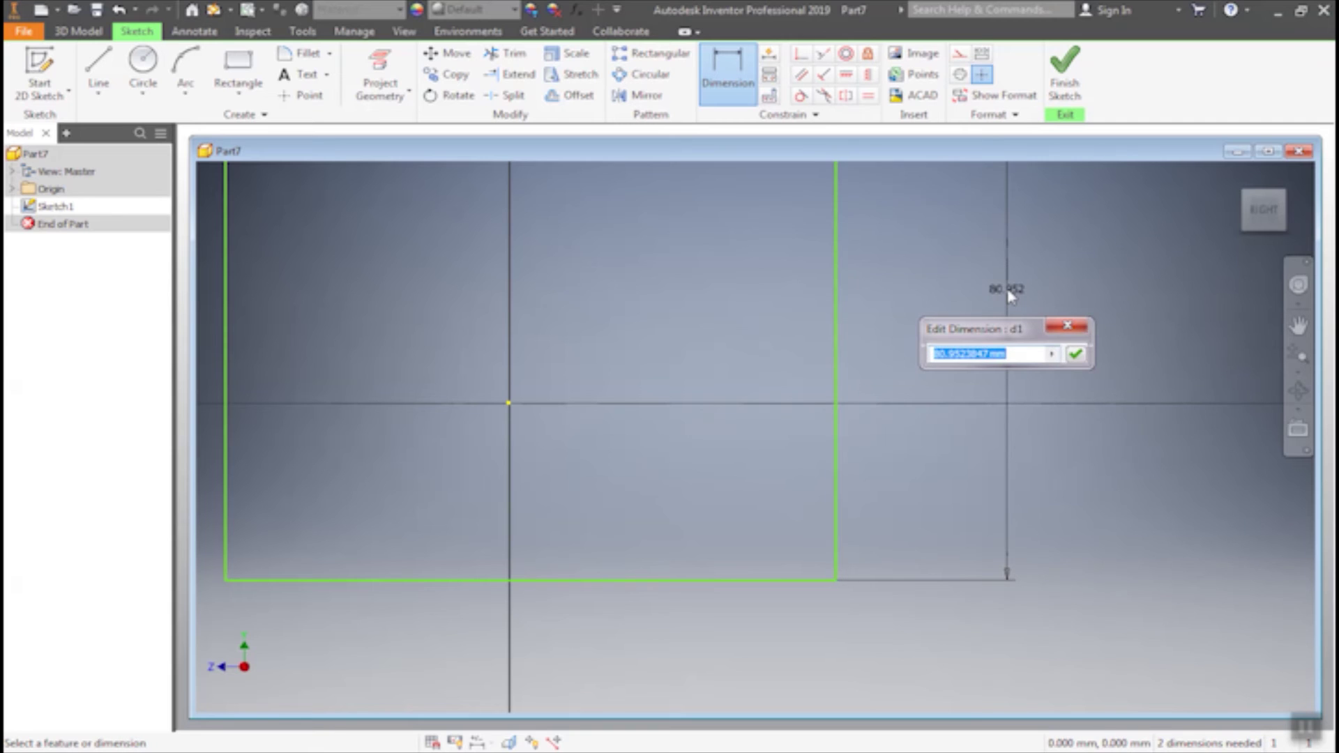
type("50")
key("Return")
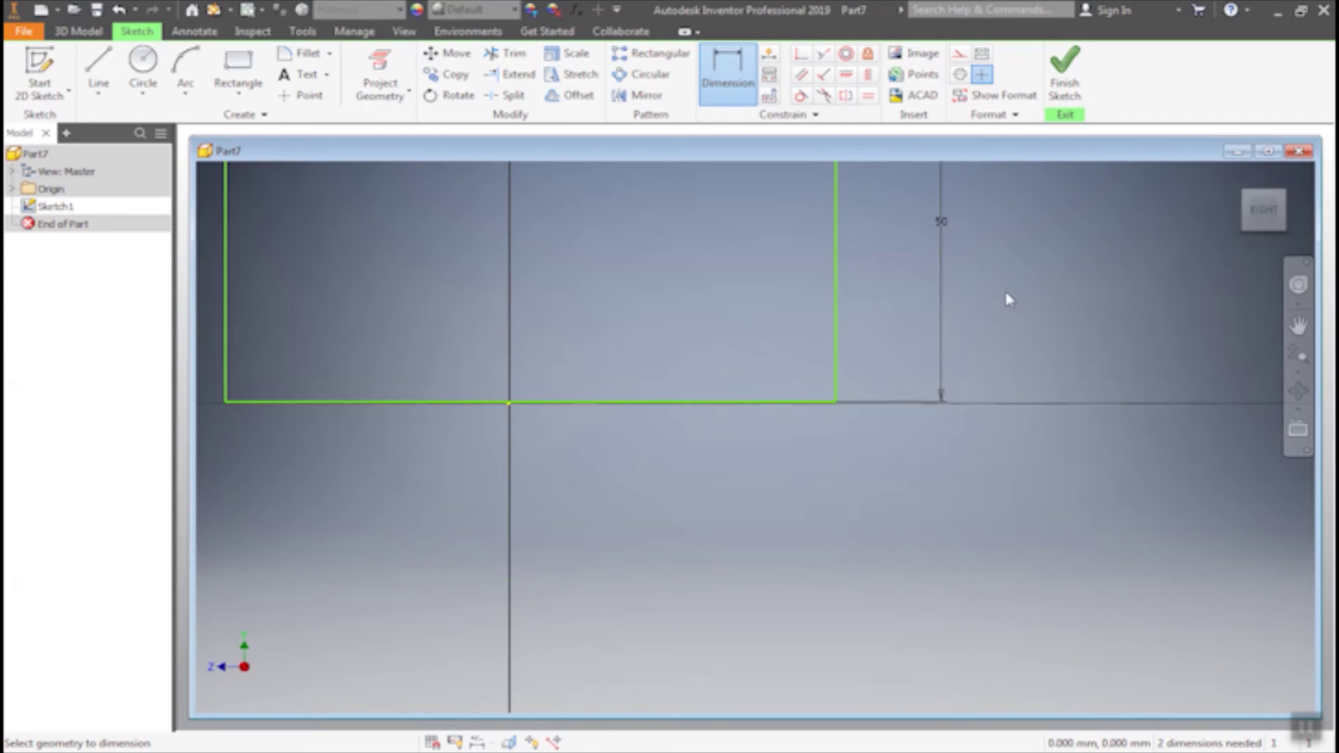
scroll(1004, 306, "up", 8)
scroll(945, 338, "down", 8)
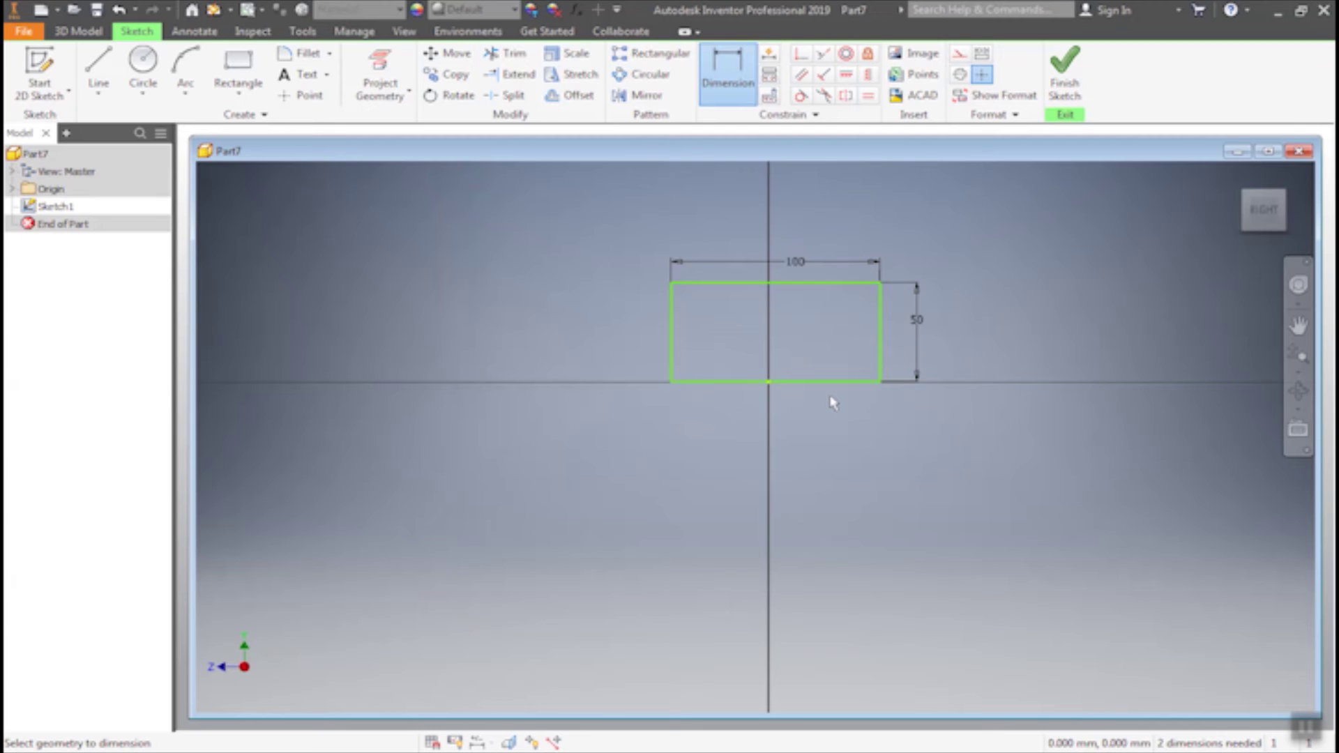
scroll(729, 368, "up", 3)
scroll(729, 367, "up", 5)
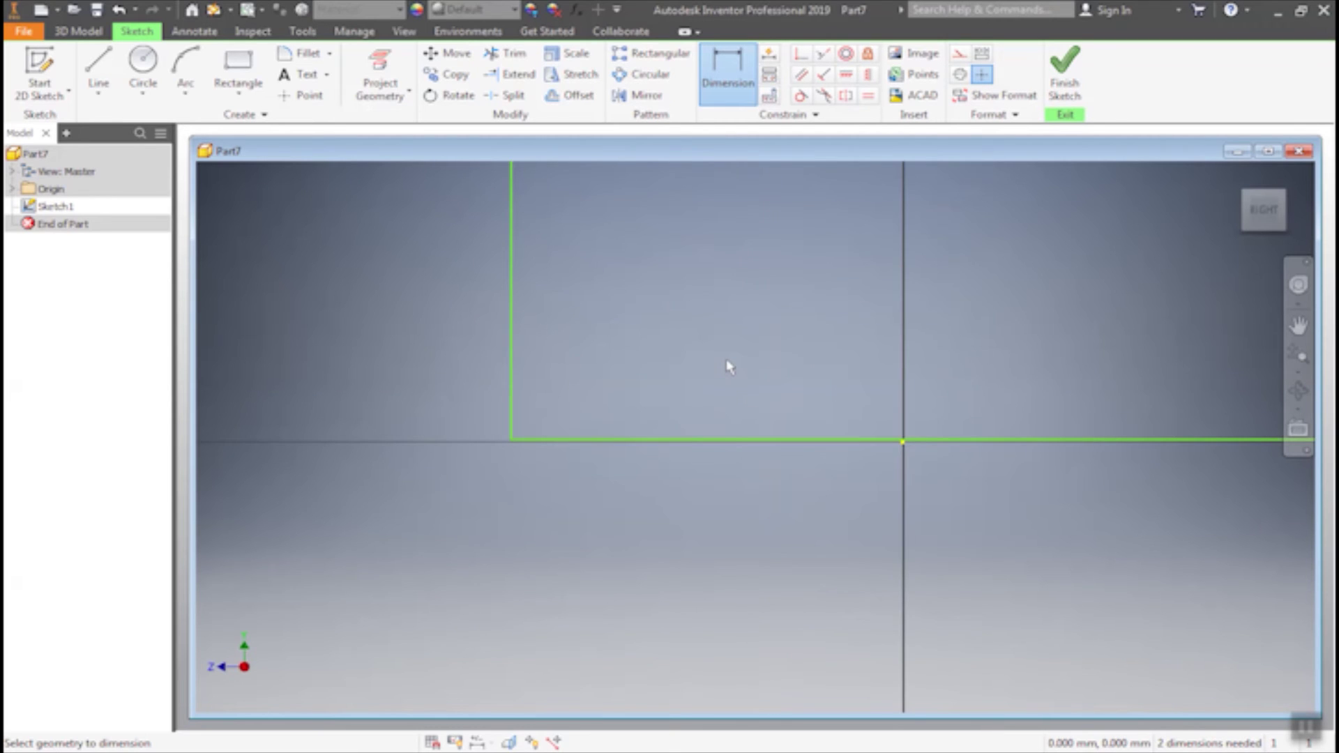
scroll(729, 367, "down", 8)
scroll(732, 340, "up", 4)
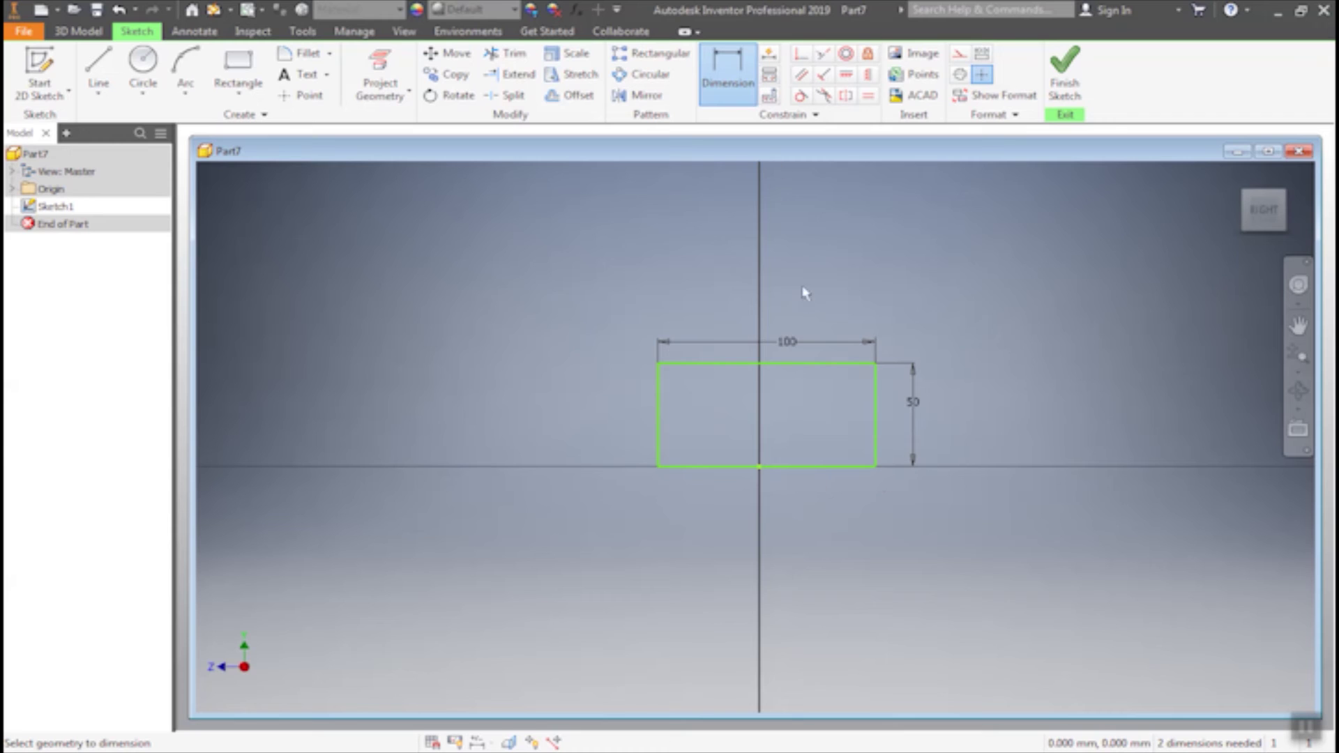
scroll(780, 457, "down", 5)
scroll(780, 454, "up", 8)
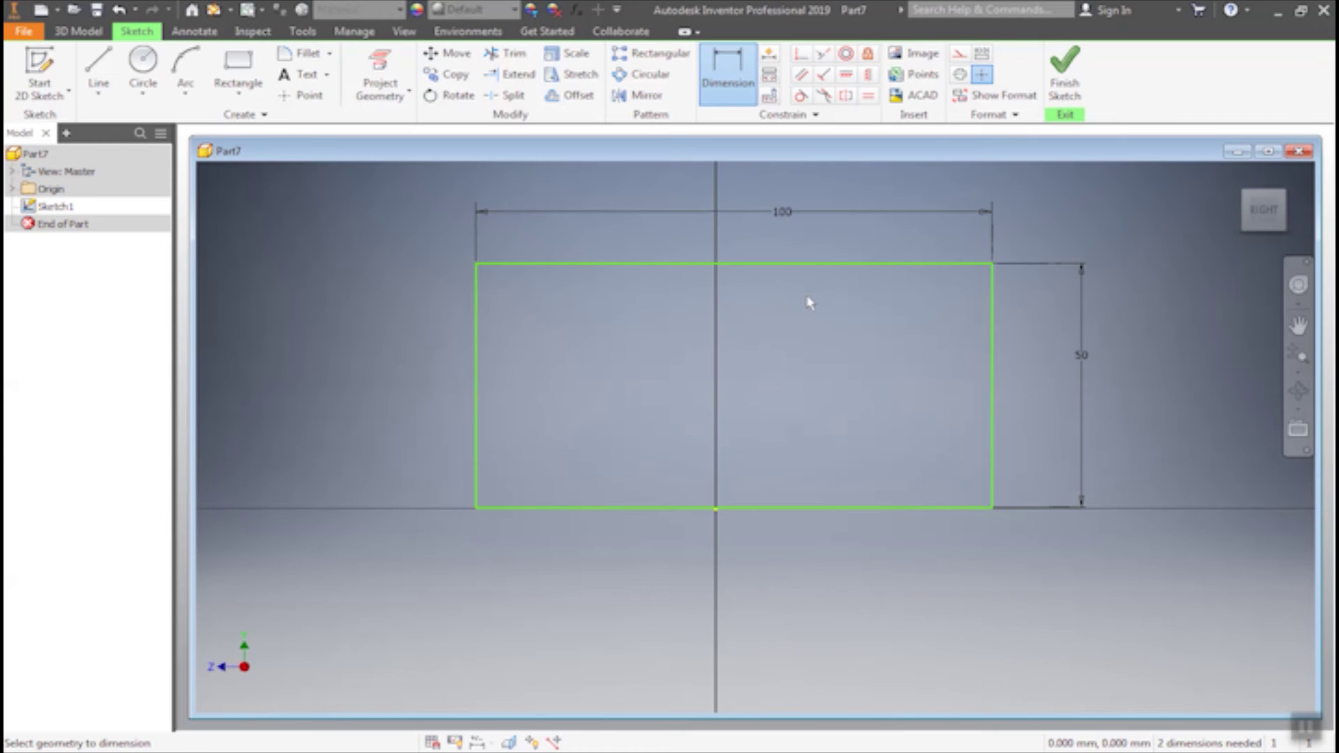
- Dimension the left edge 50 mm from the vertical axis
left_click(728, 77)
left_click(478, 481)
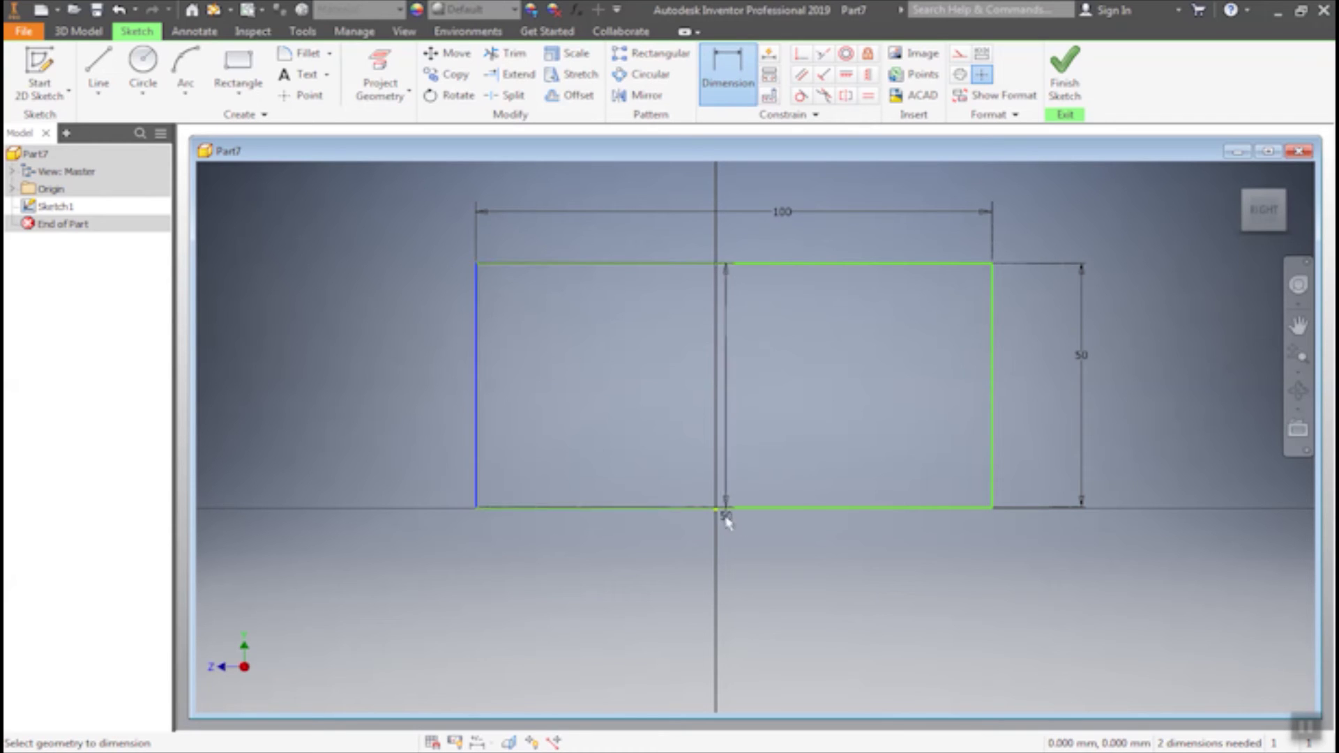
left_click(715, 510)
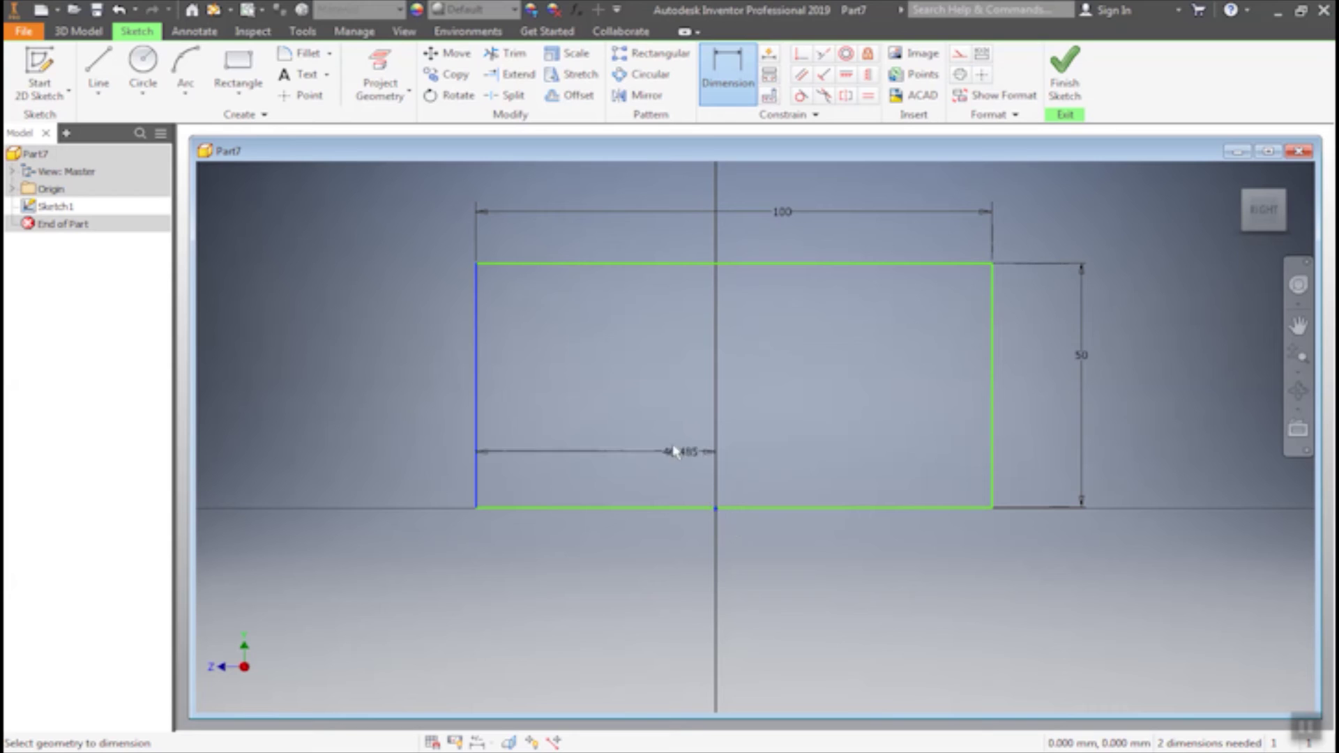
left_click(606, 417)
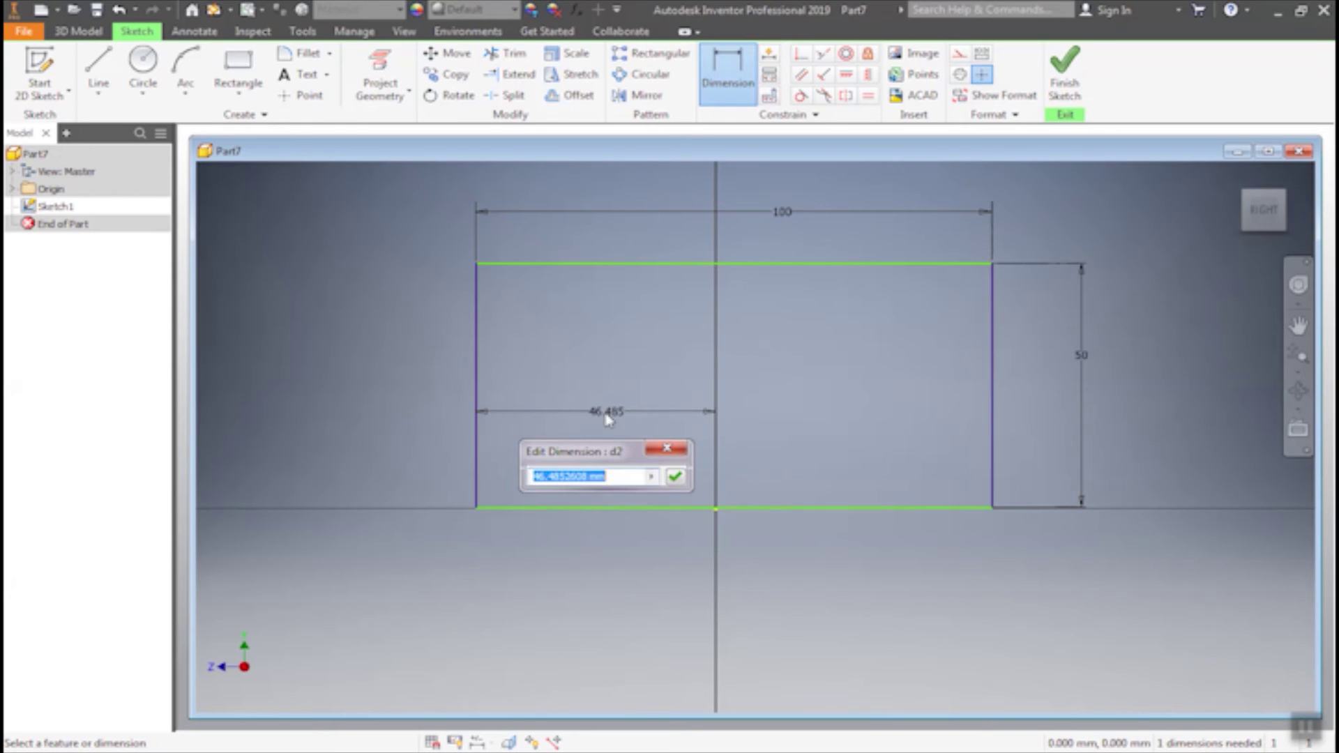
type("50")
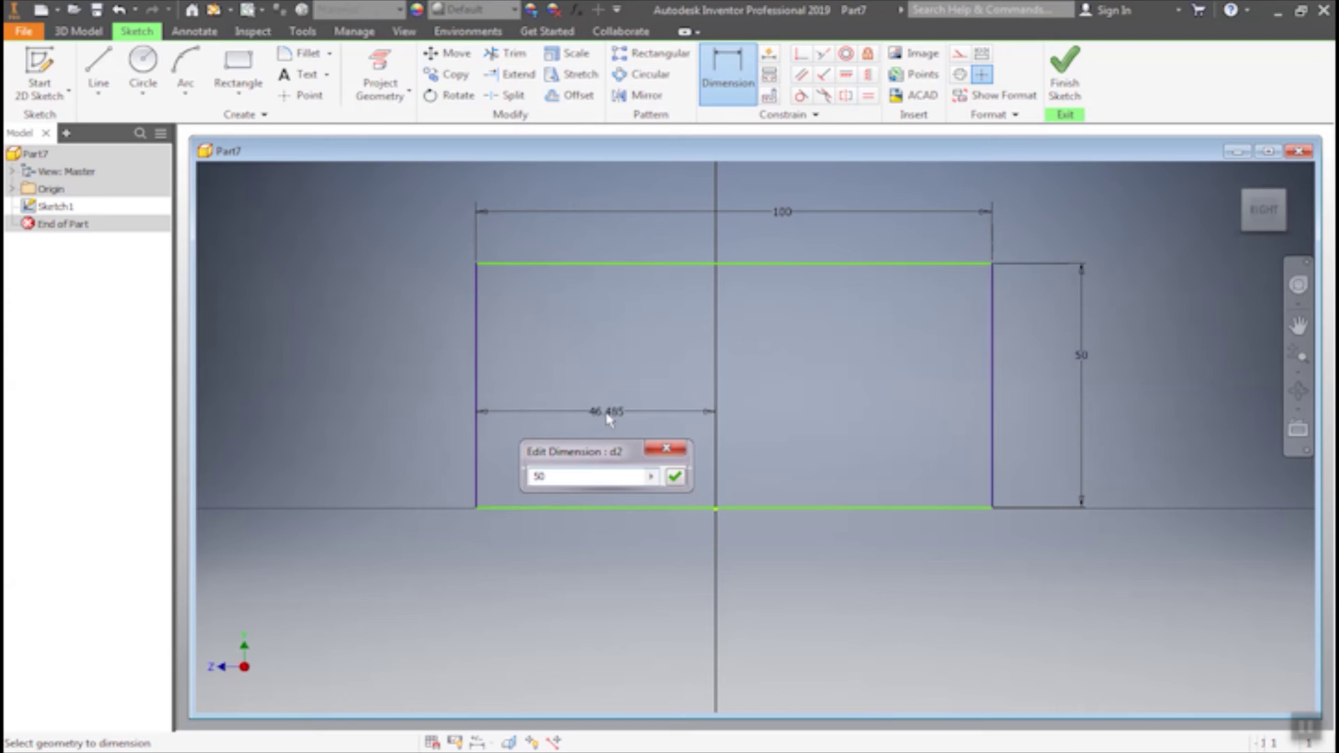
key("Return")
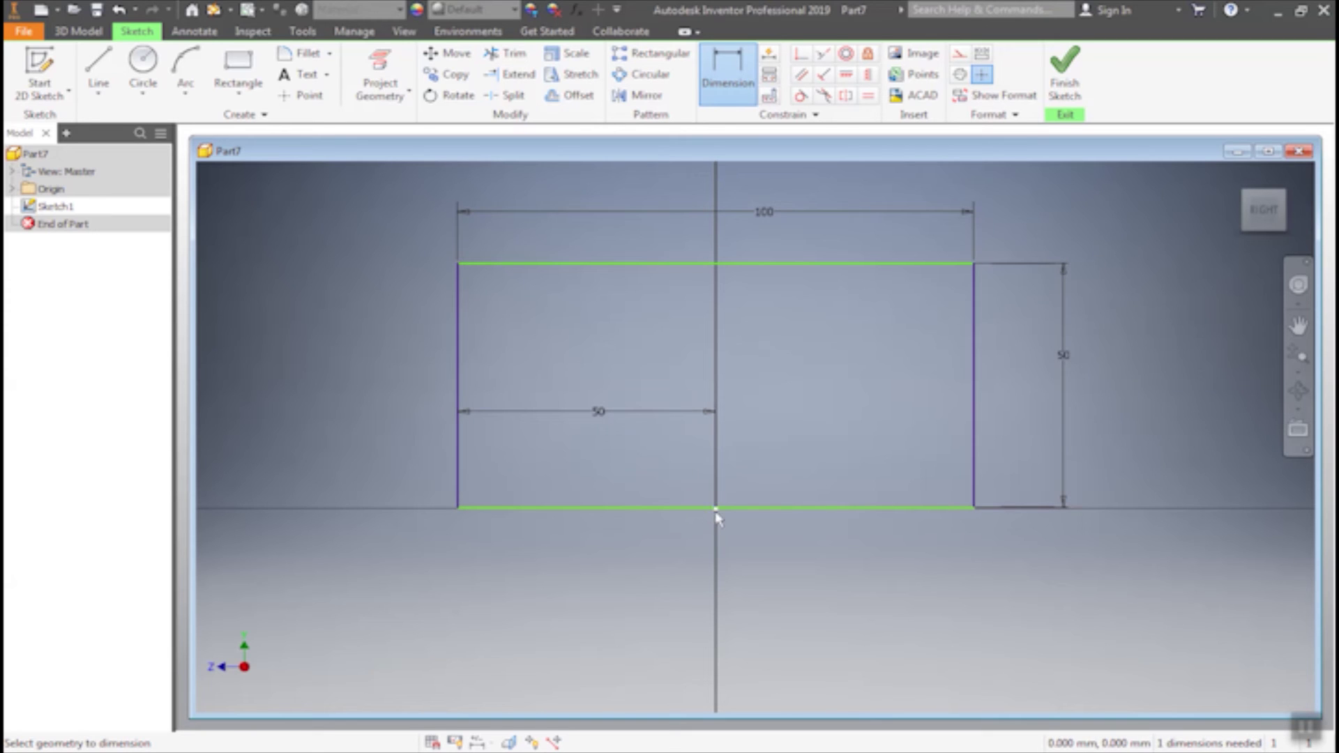
- Dimension the top edge 25 mm from the horizontal axis, fully constraining the sketch
left_click(716, 510)
left_click(760, 265)
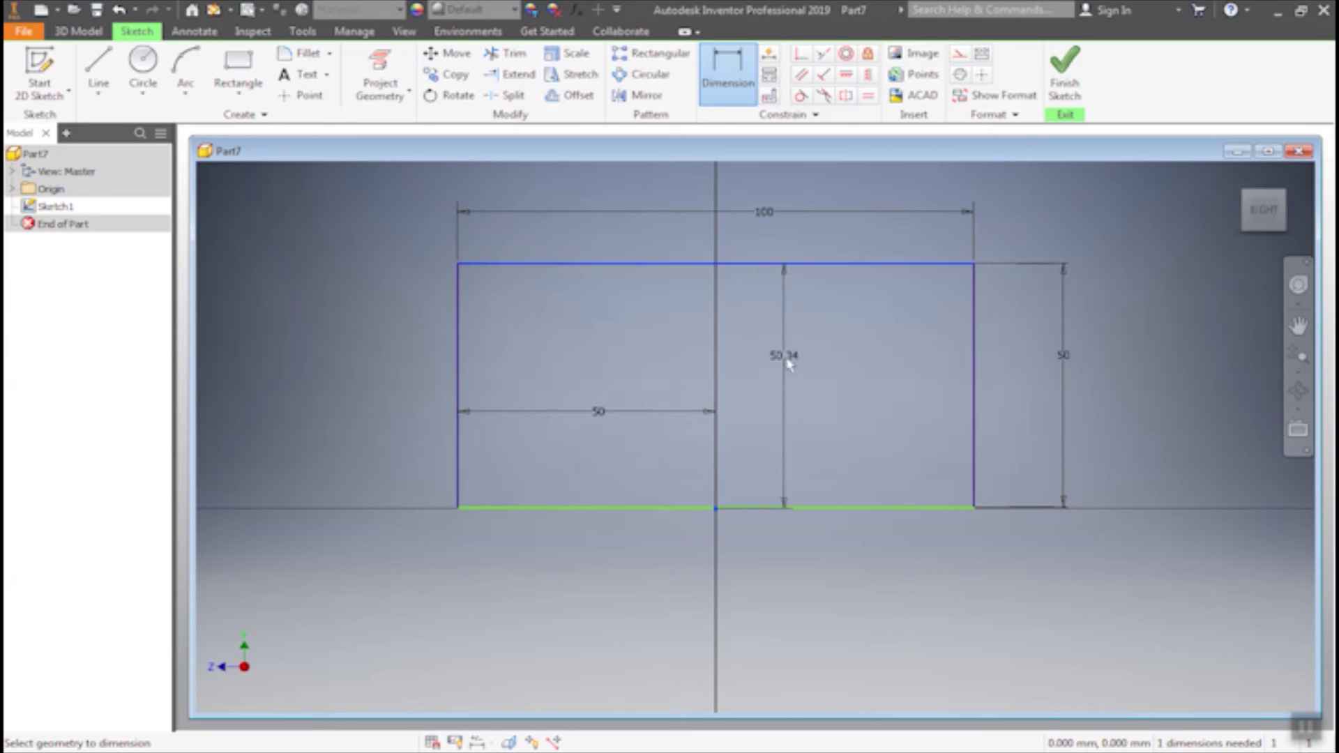
left_click(785, 357)
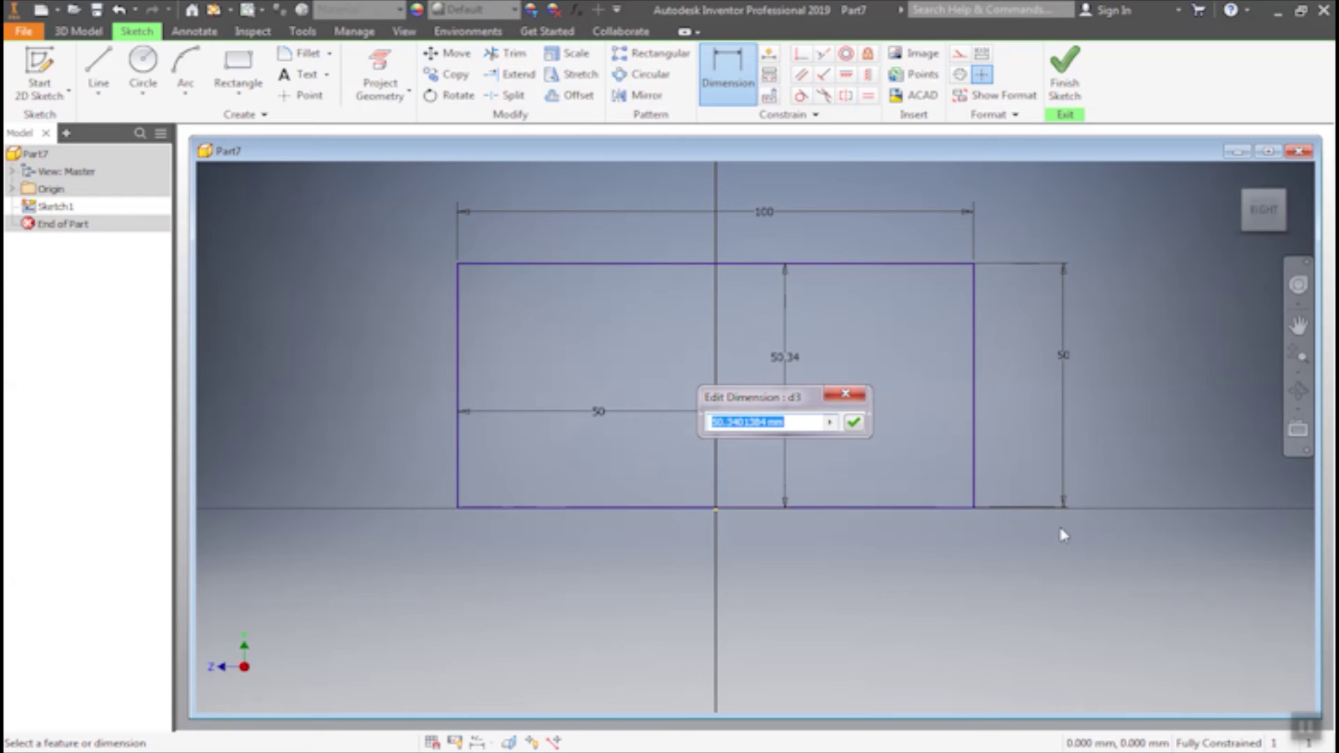
type("25")
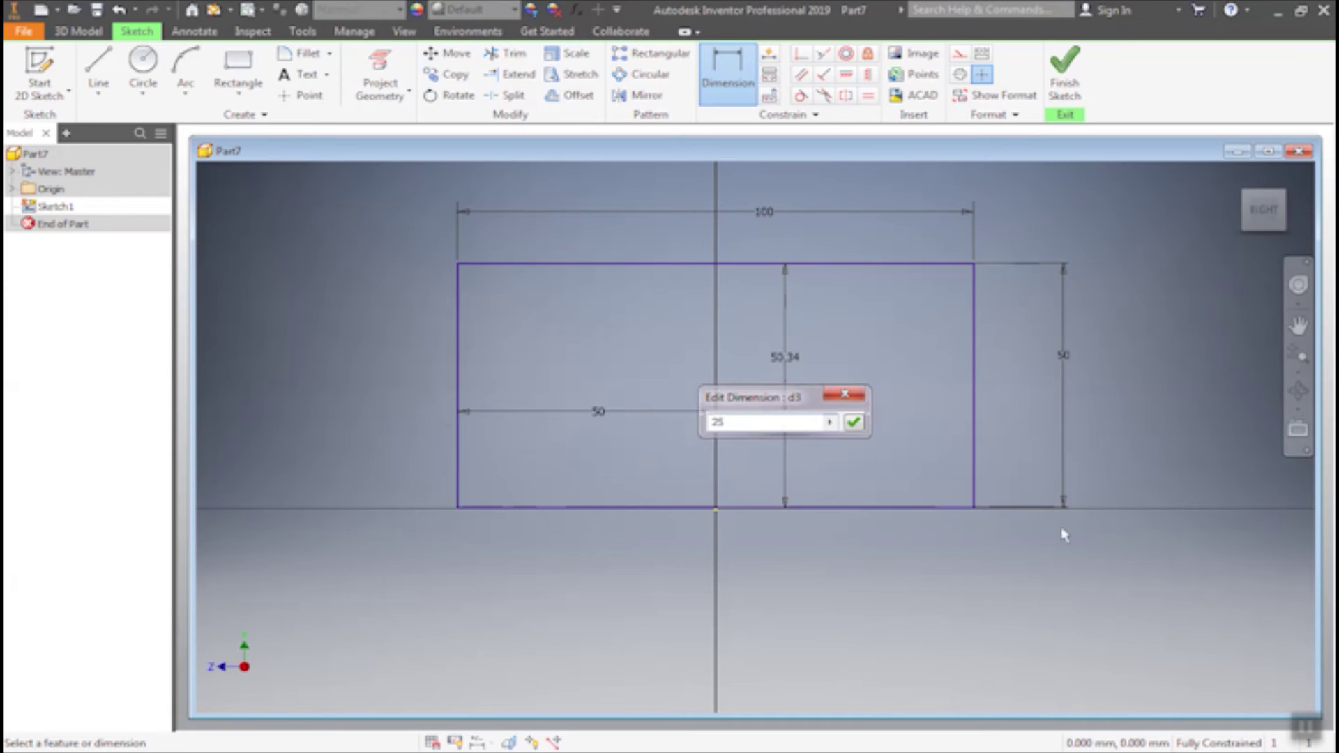
key("Return")
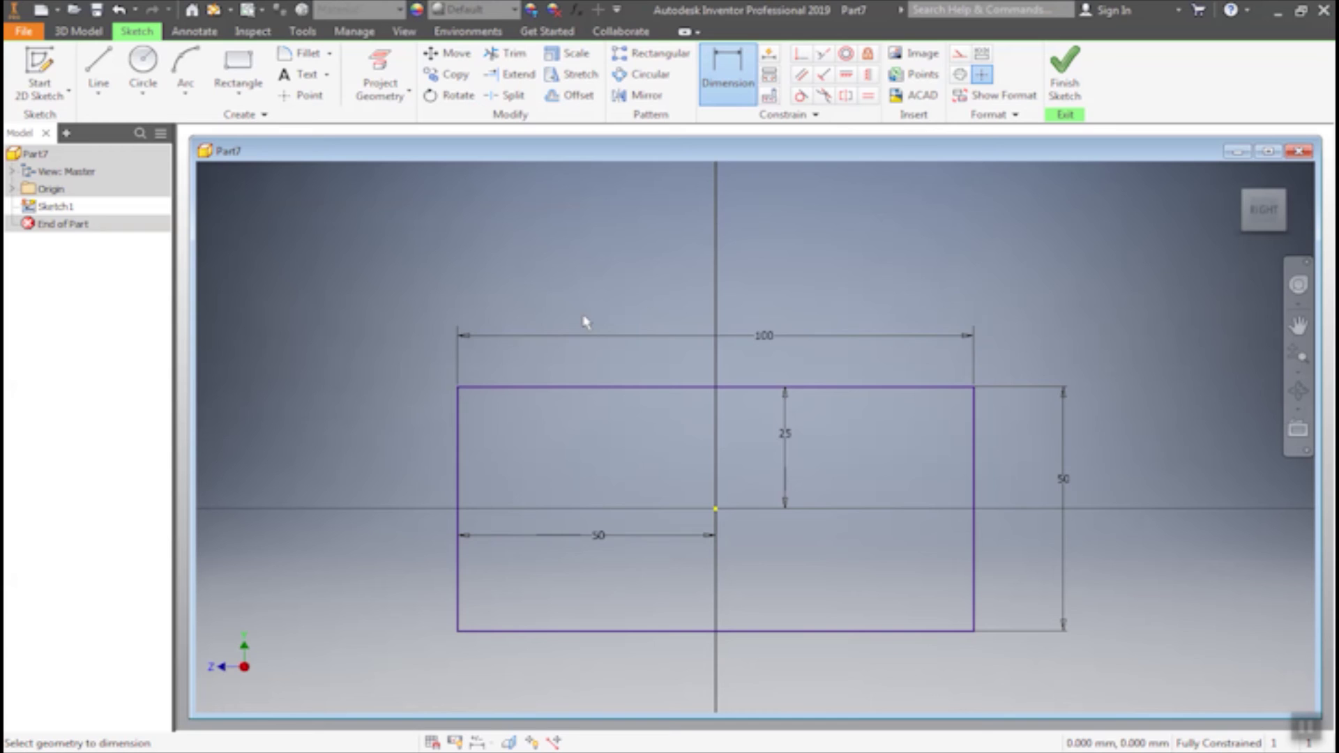
scroll(894, 415, "up", 2)
scroll(894, 415, "down", 8)
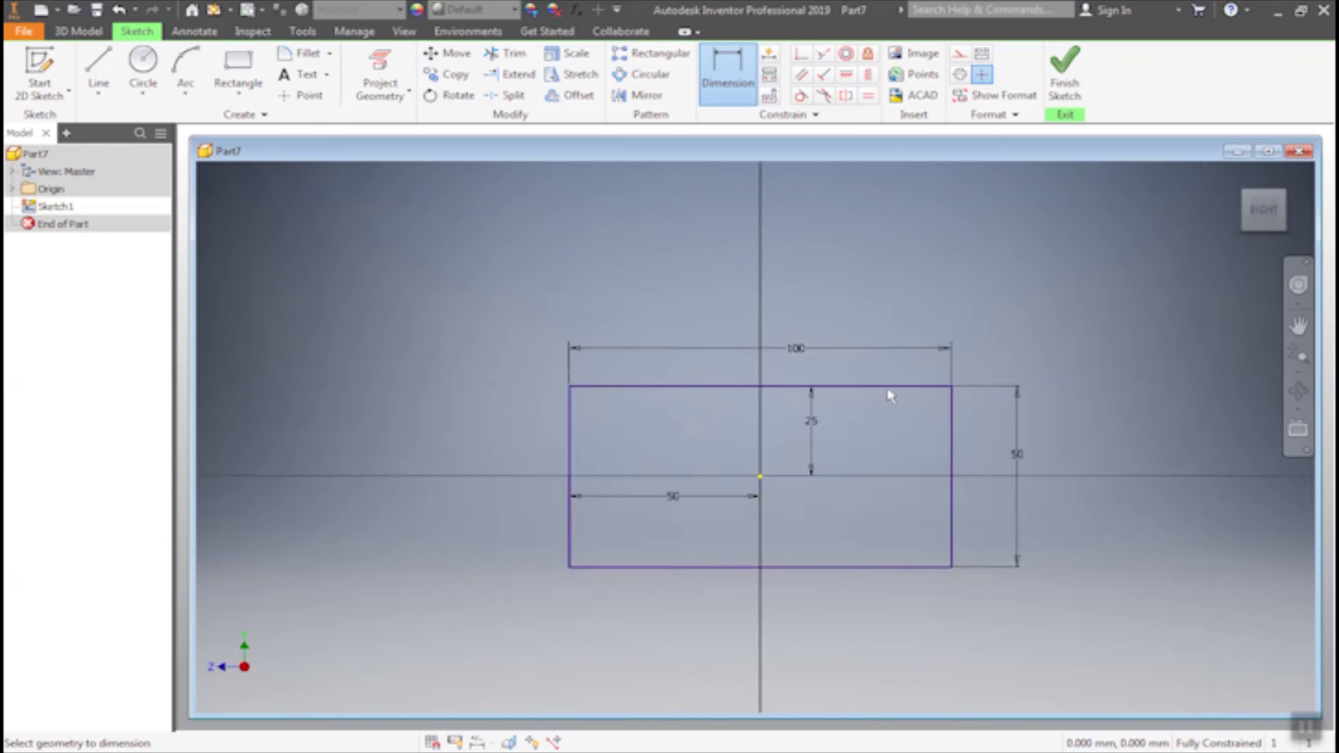
scroll(921, 391, "up", 2)
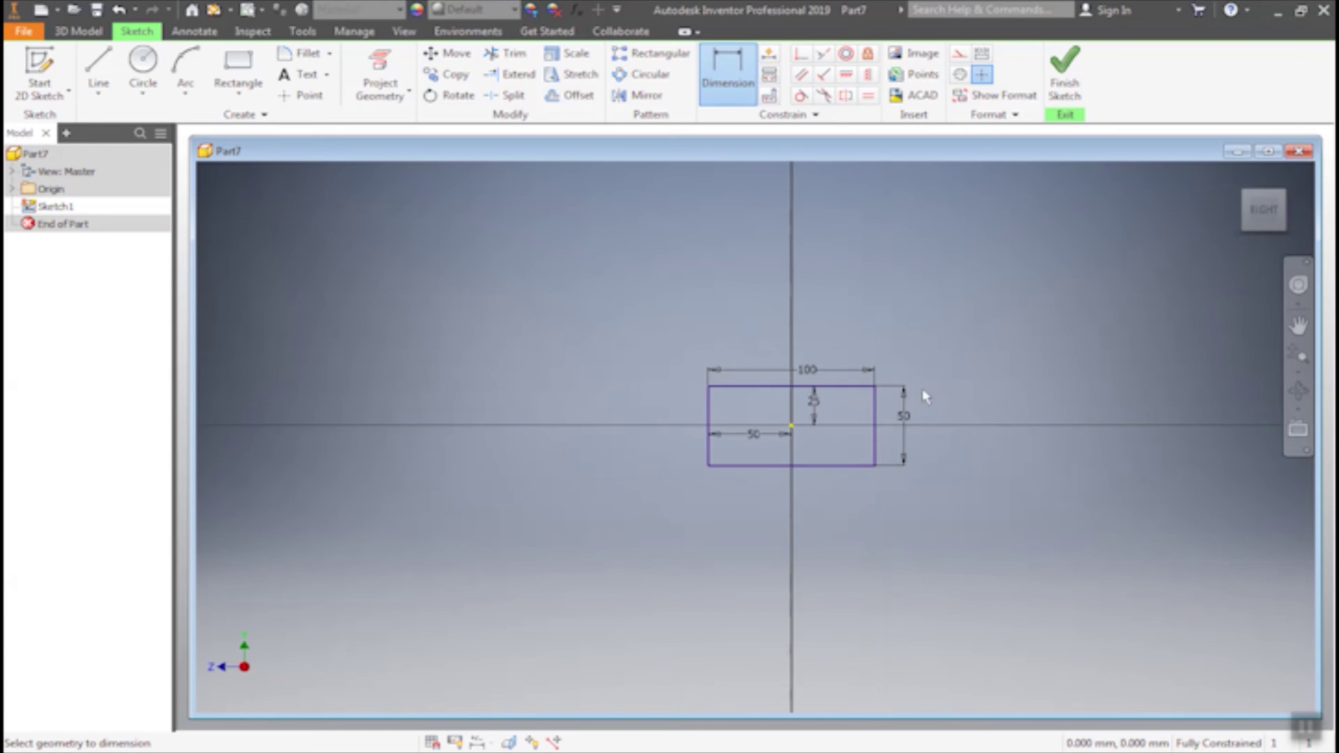
- Finish the sketch and start Extrude, trying the direction options before settling on Direction 1
left_click(1064, 70)
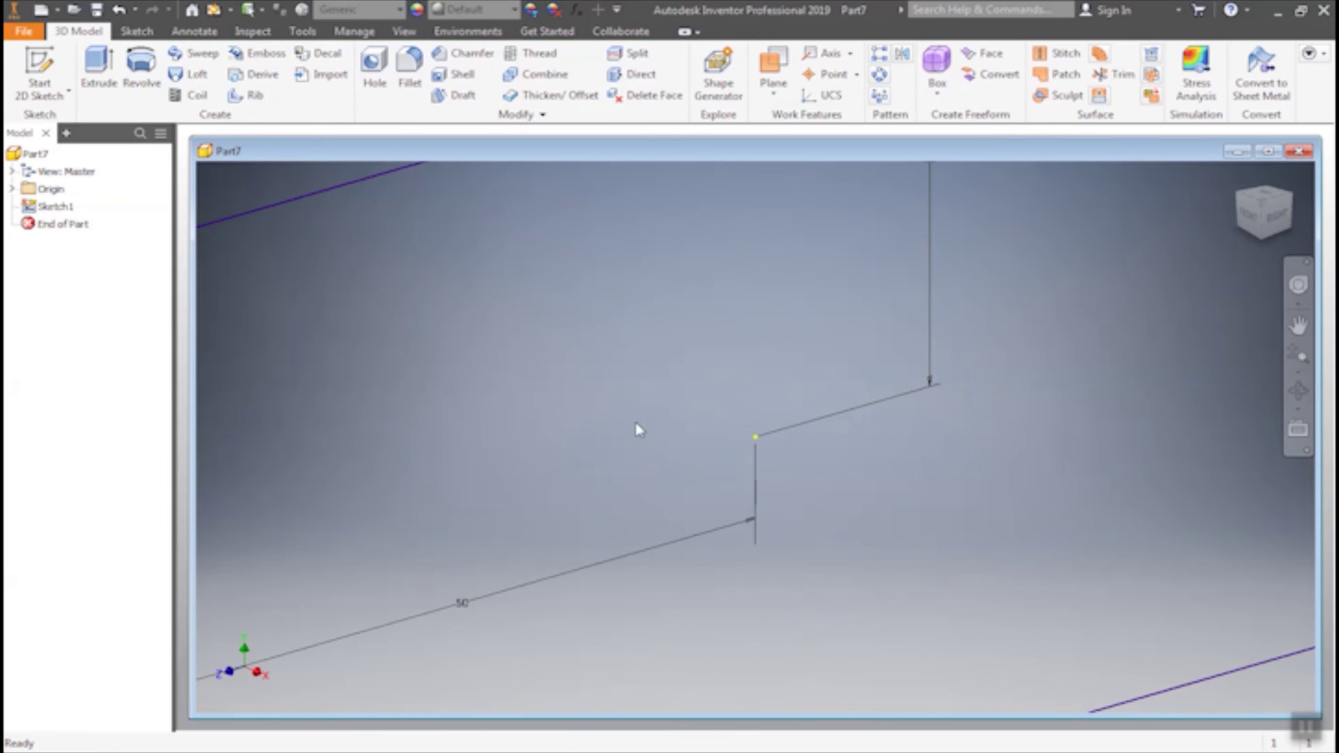
left_click(98, 74)
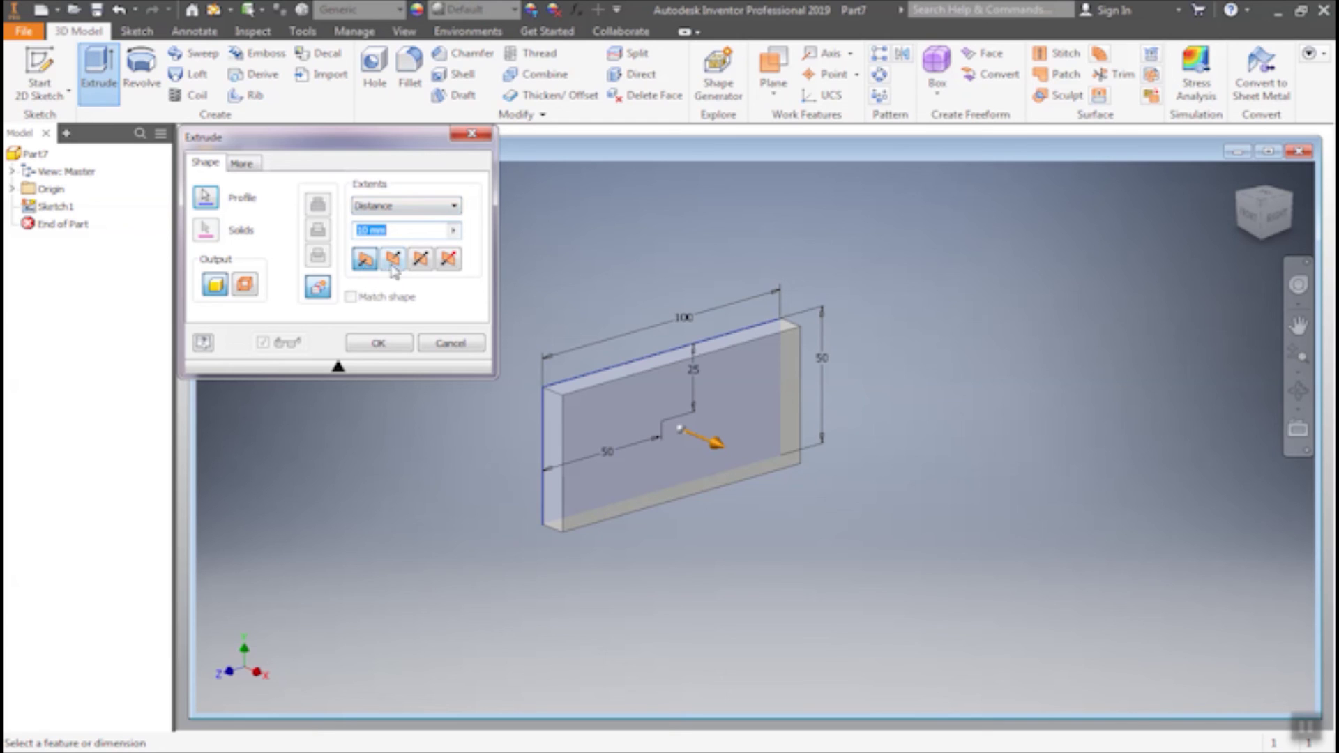
left_click(366, 262)
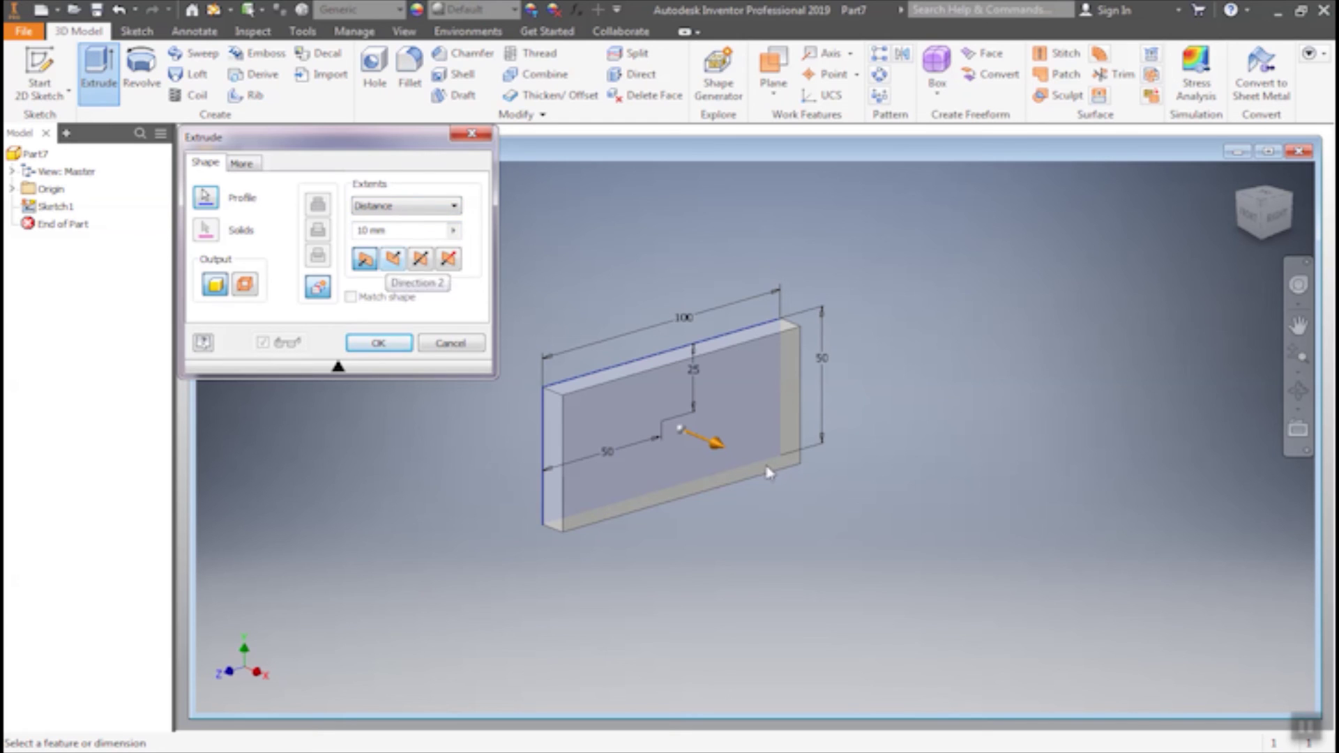
left_click(394, 265)
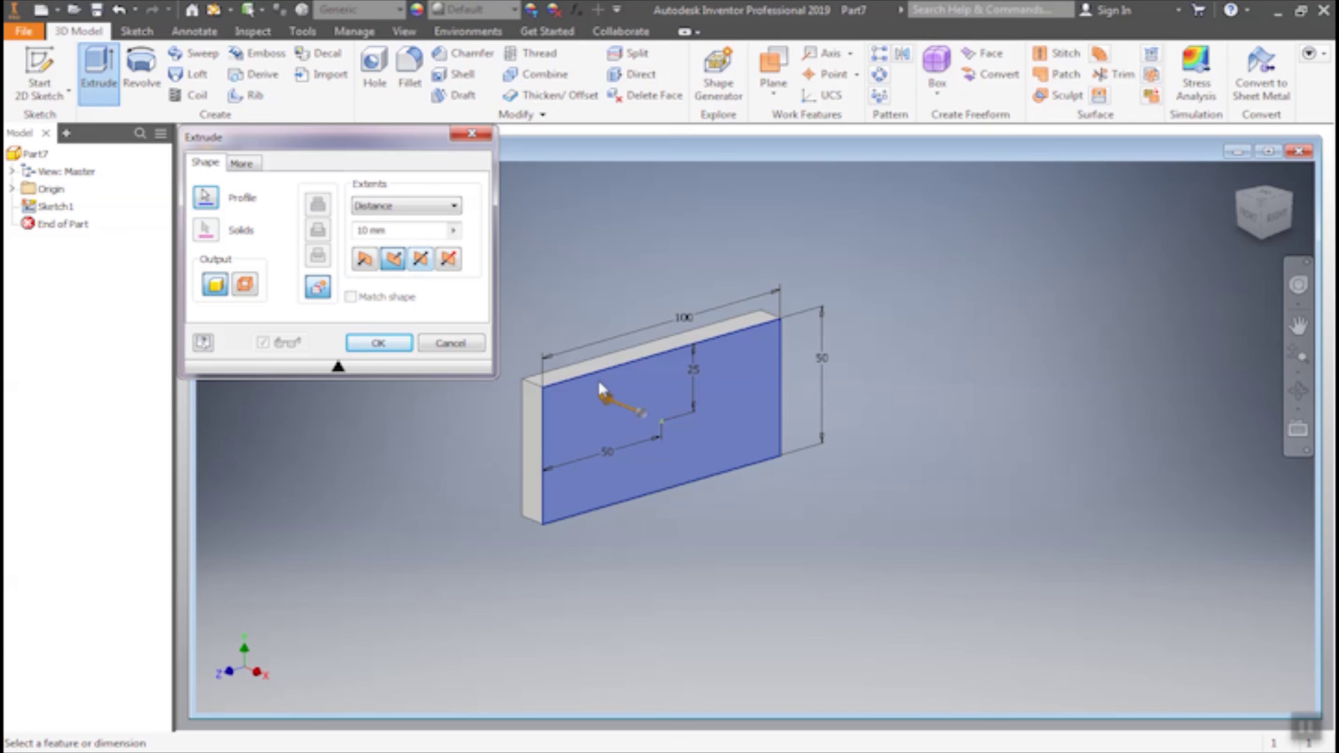
left_click(421, 261)
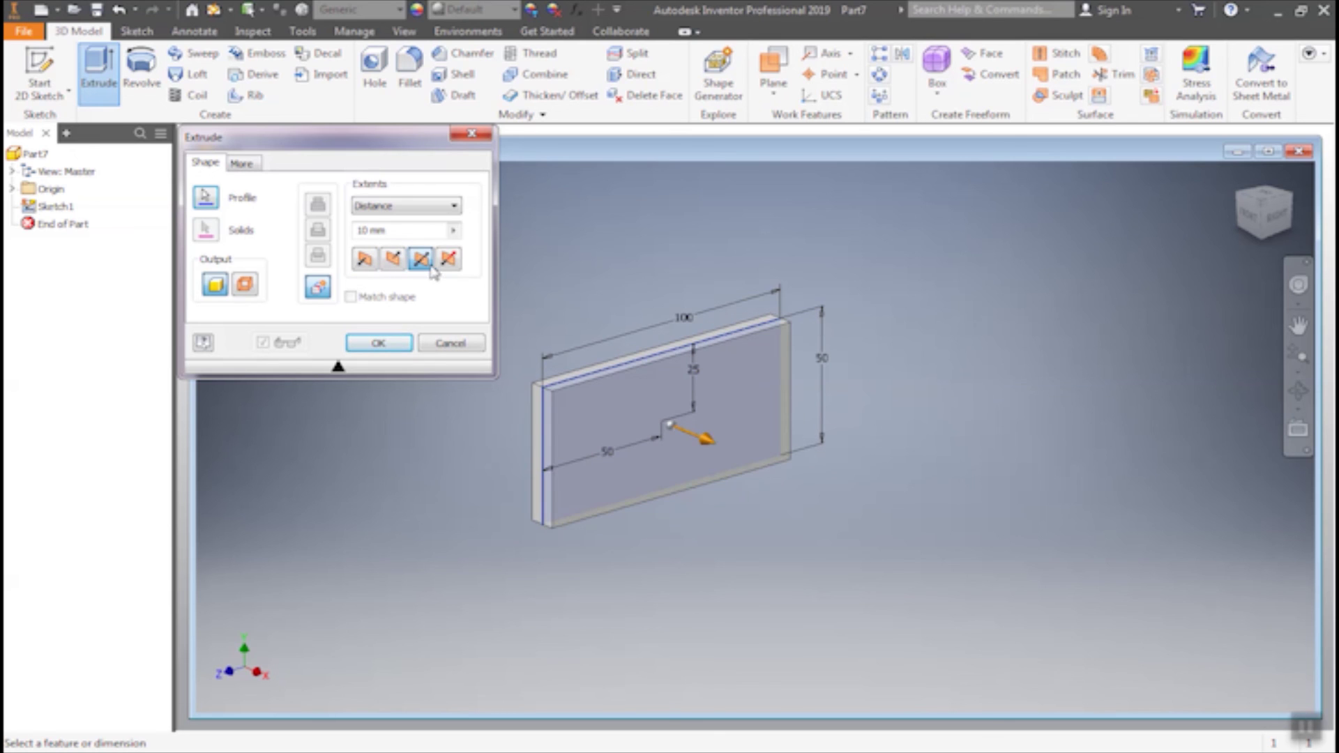
left_click(448, 259)
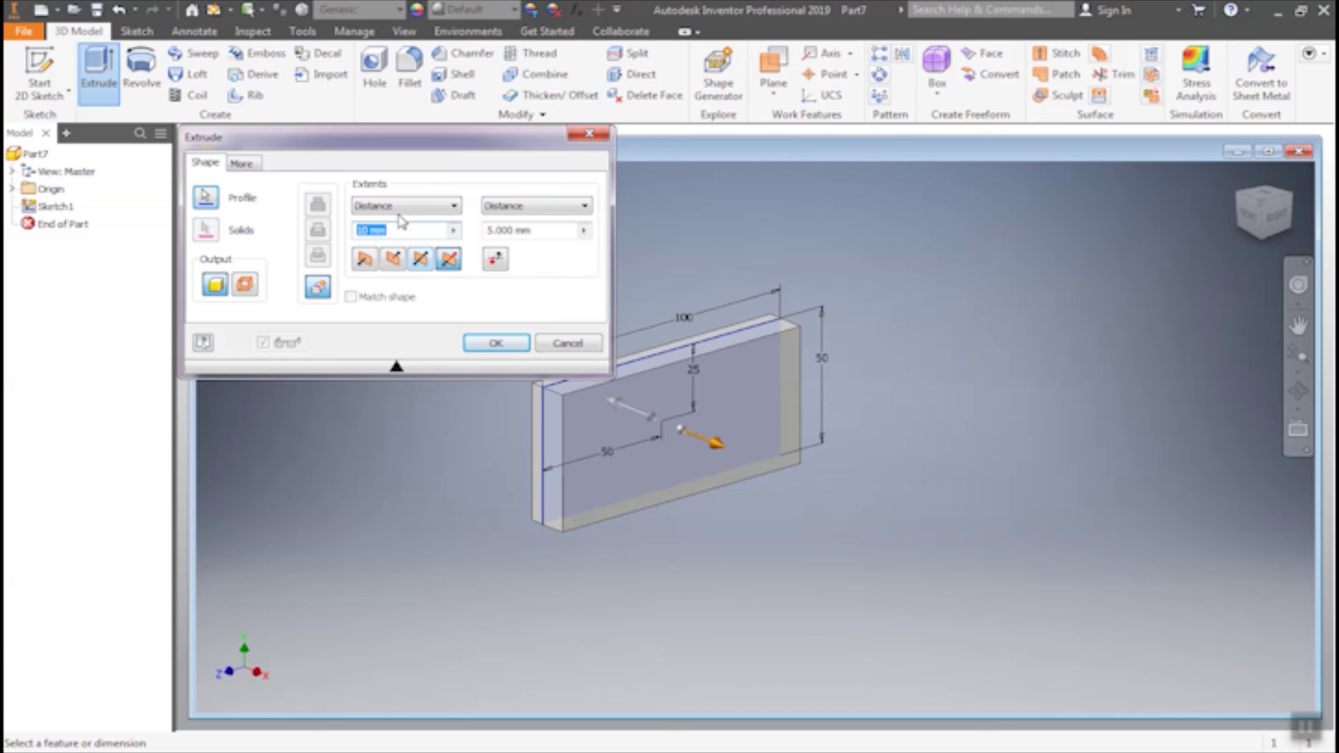
left_click(366, 261)
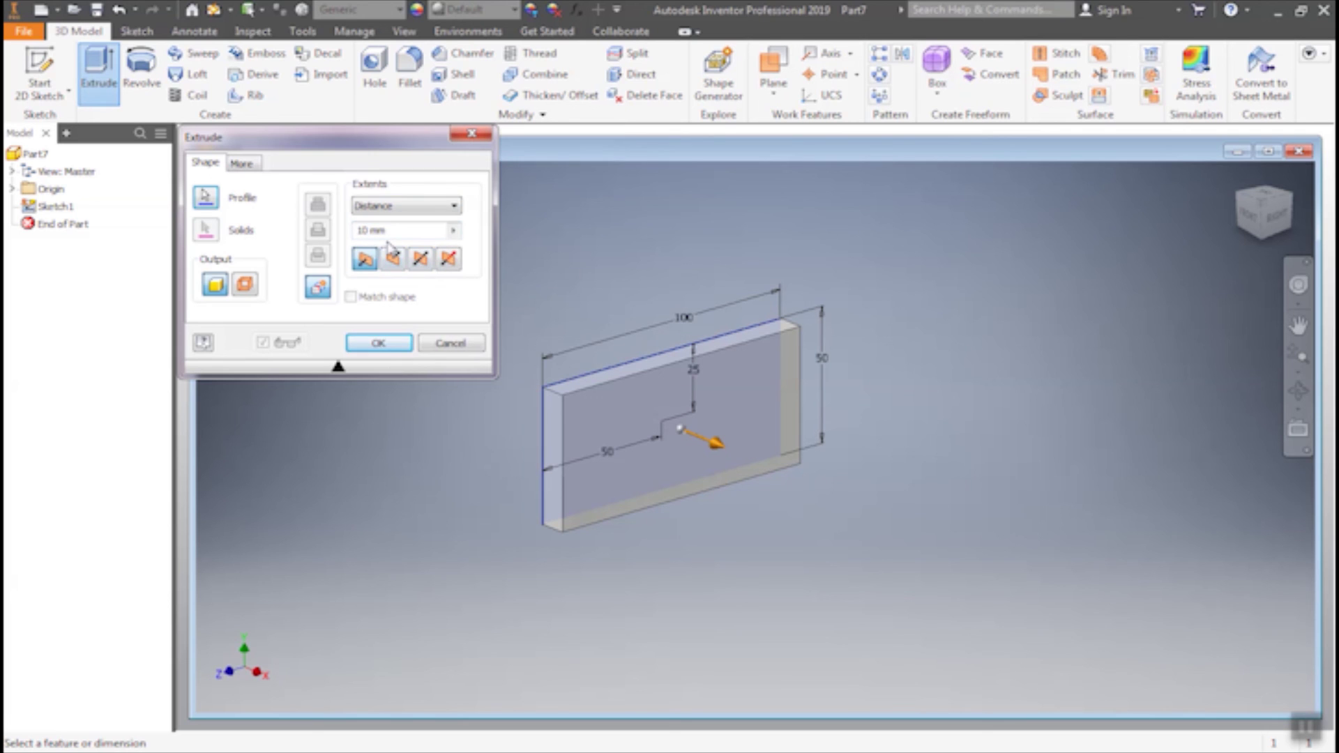
- Enter the extrusion distance and confirm to create Extrusion1
left_click_drag(372, 236, 355, 221)
type("1")
key("Return")
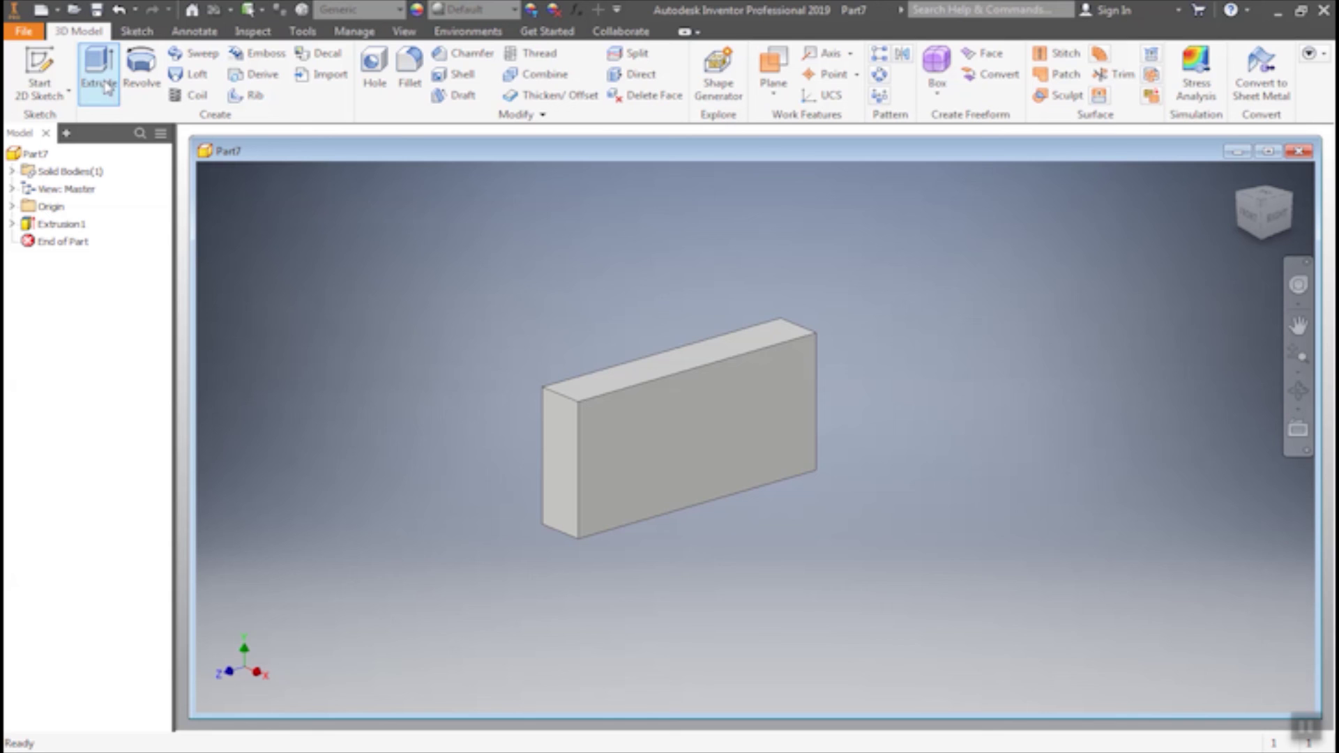
- Save the part as 'block' with the Inventor Parts (*.ipt) file type
left_click(24, 31)
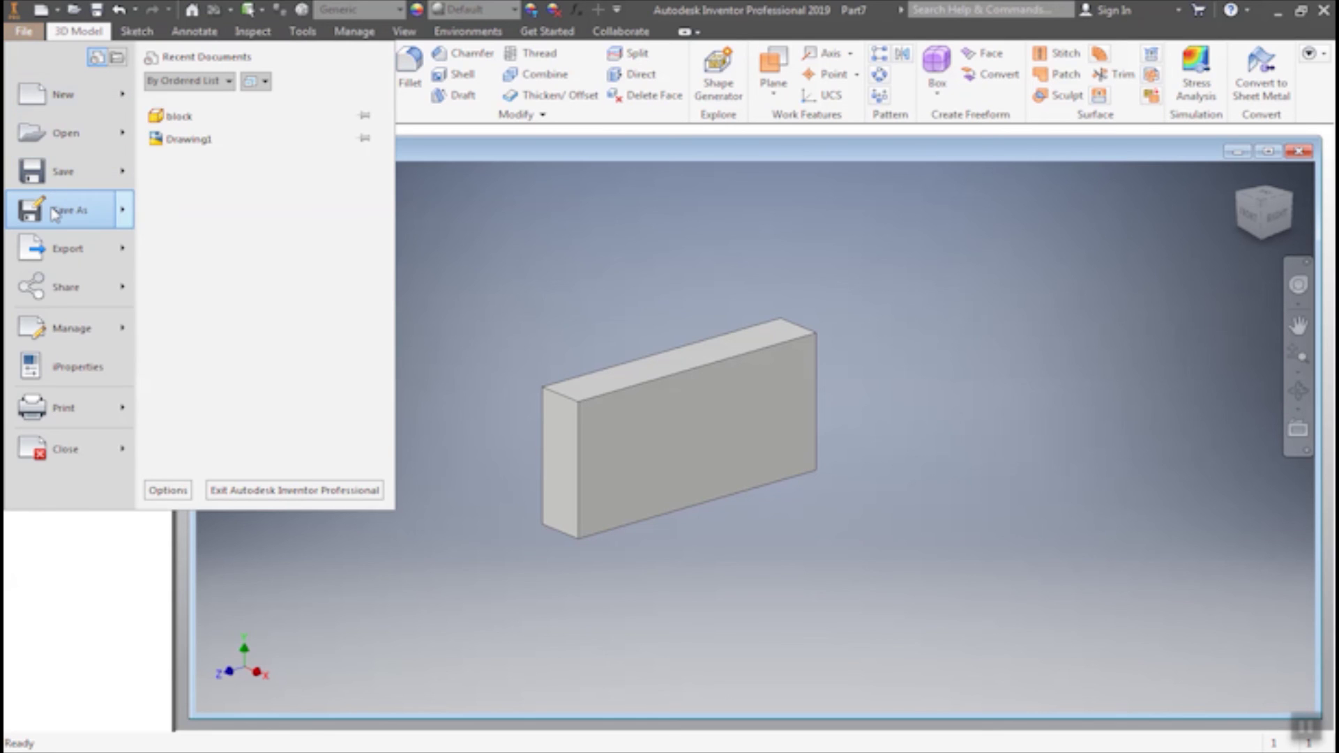
key("Return")
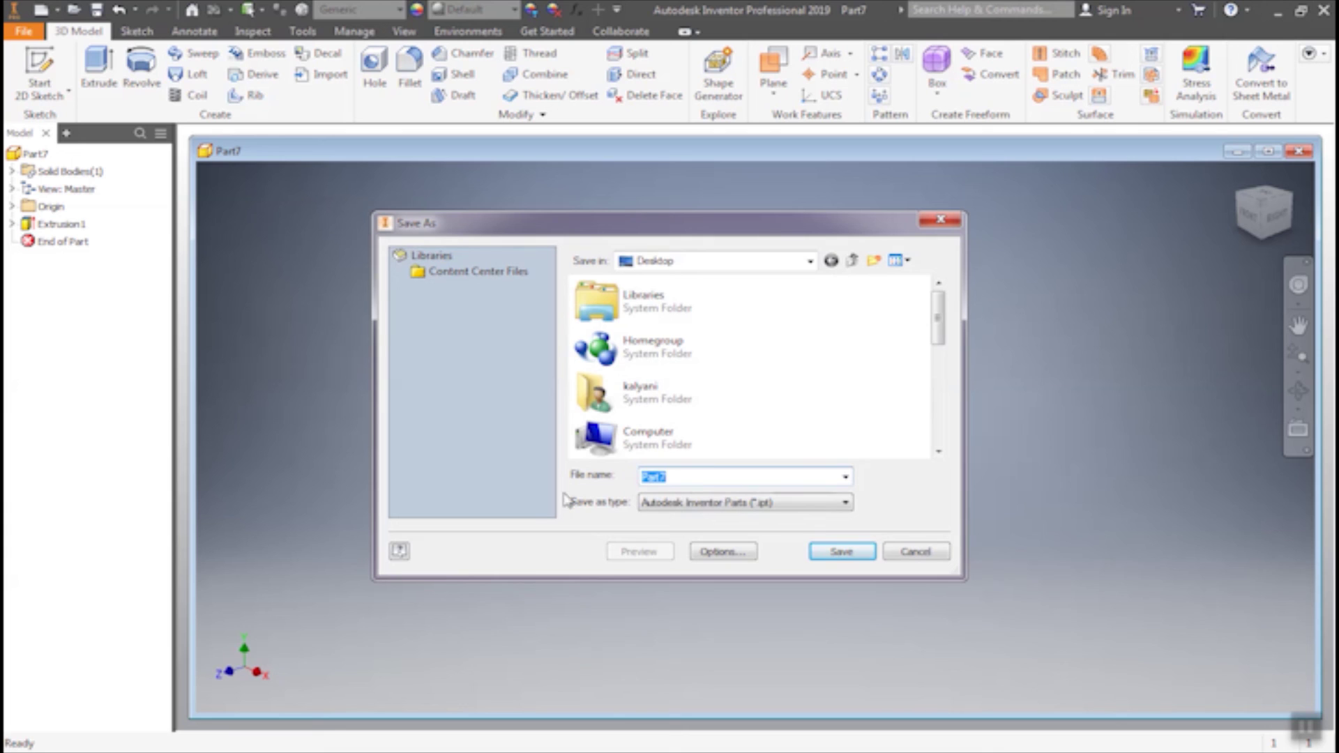
type("block")
left_click(779, 511)
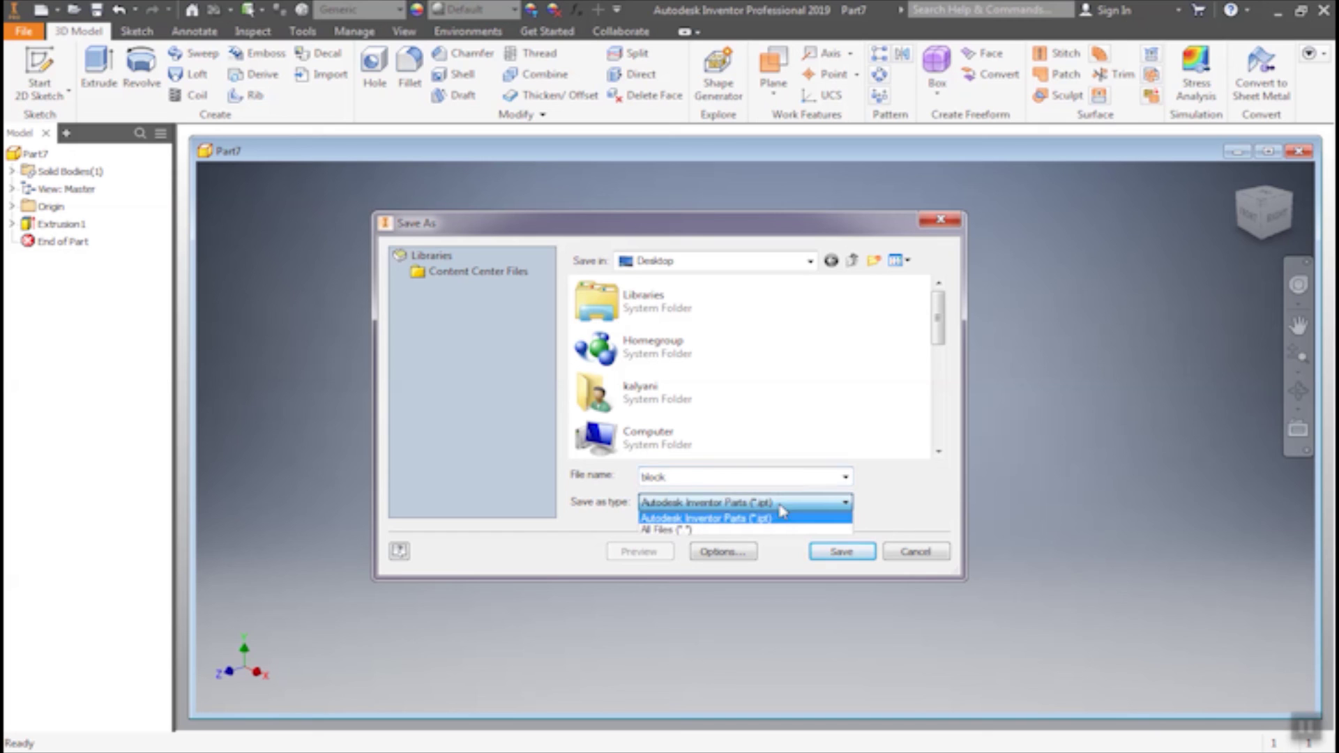
left_click(780, 509)
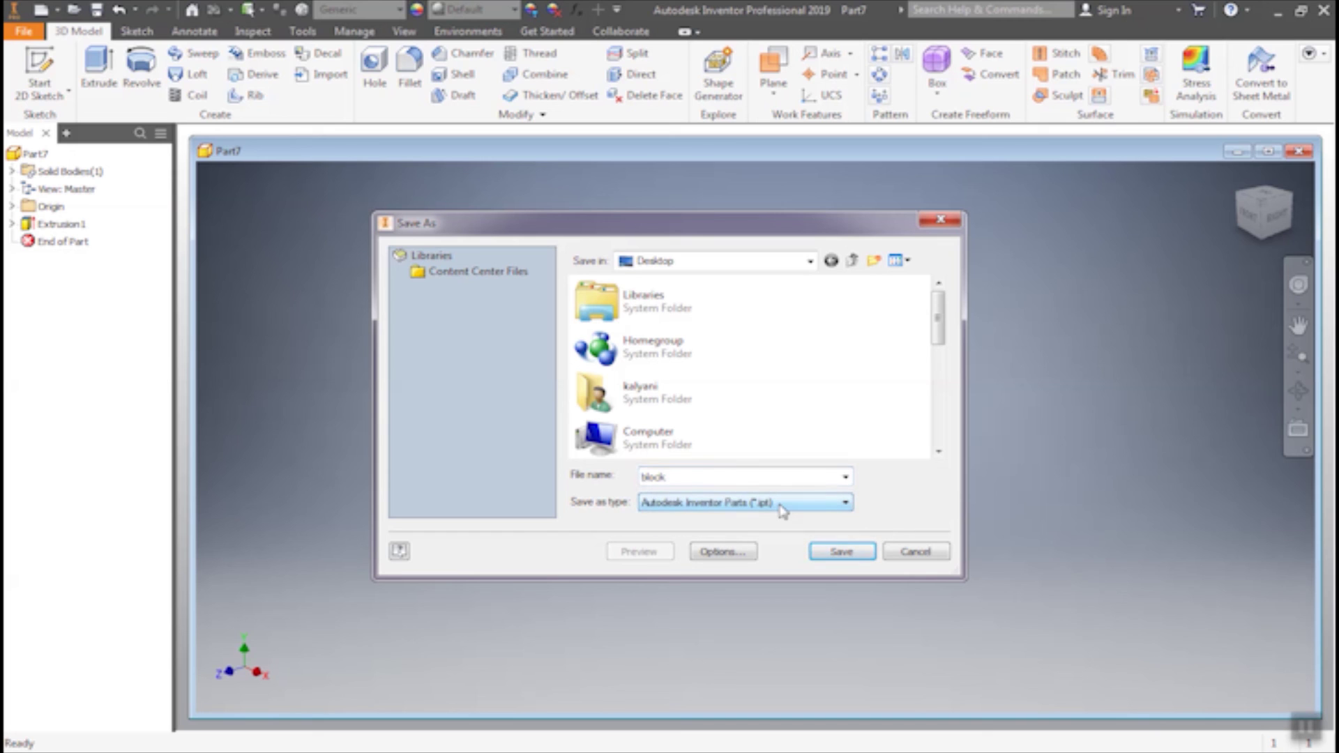
left_click(842, 552)
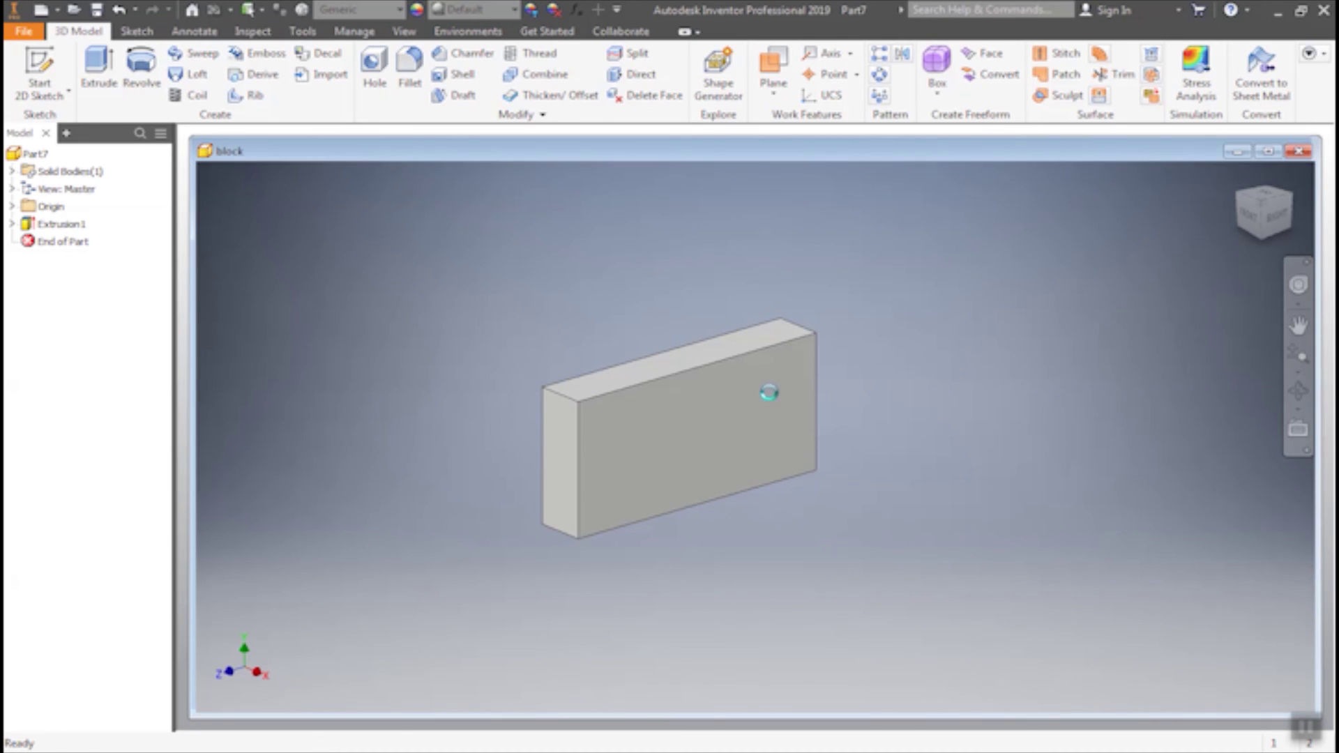
- Return to the home view, then close the block document window
left_click(1267, 180)
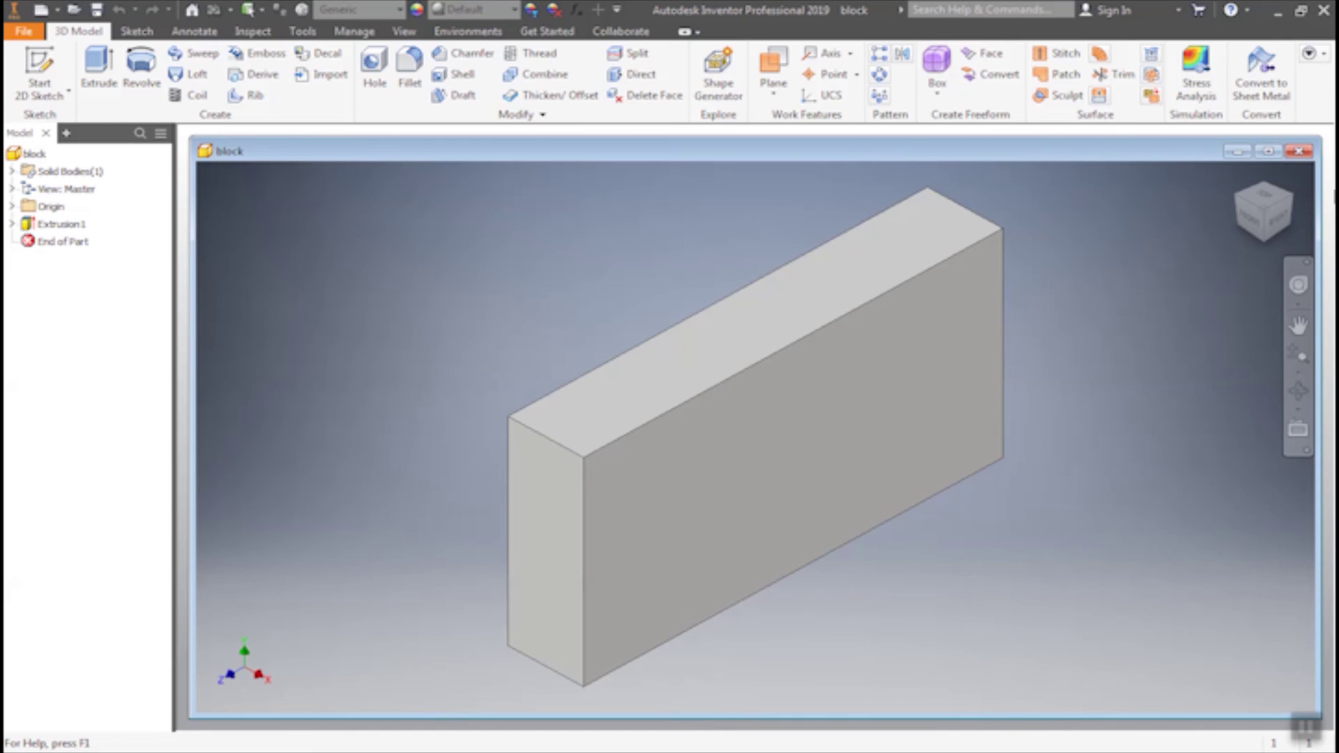
left_click(1299, 152)
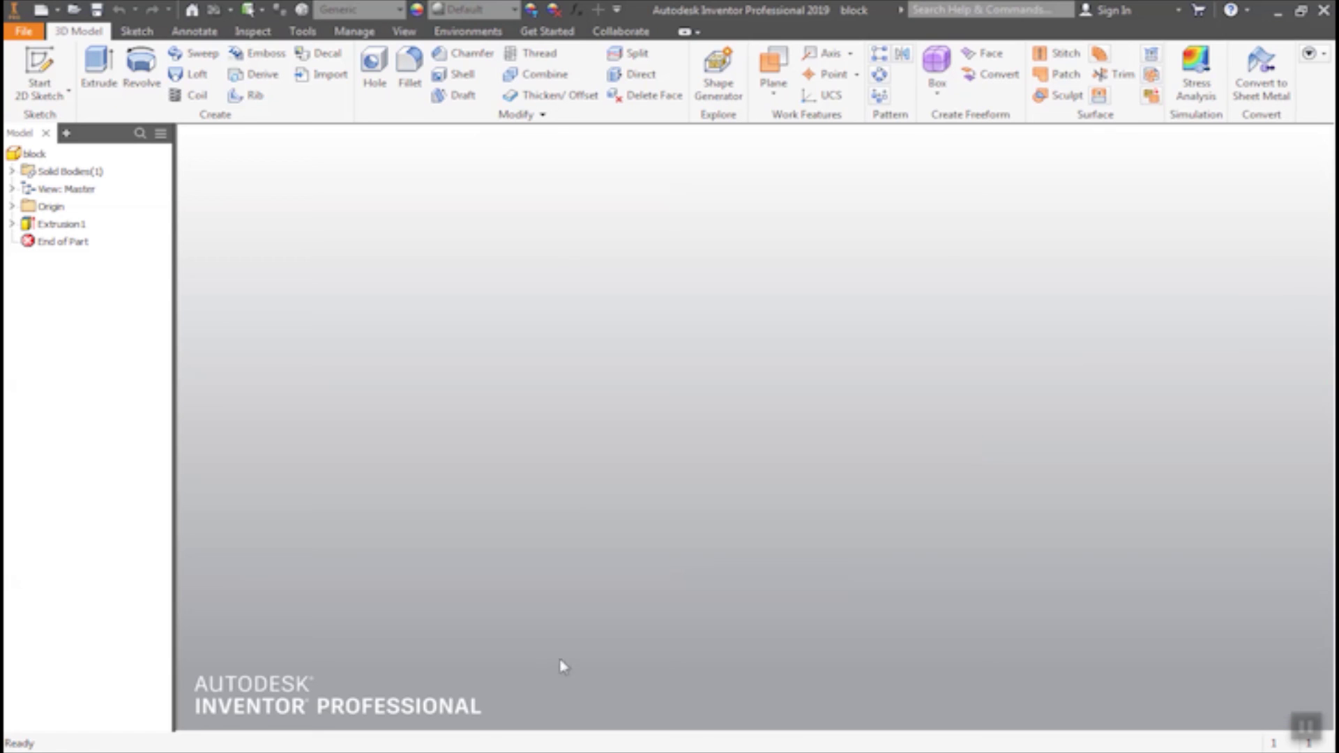